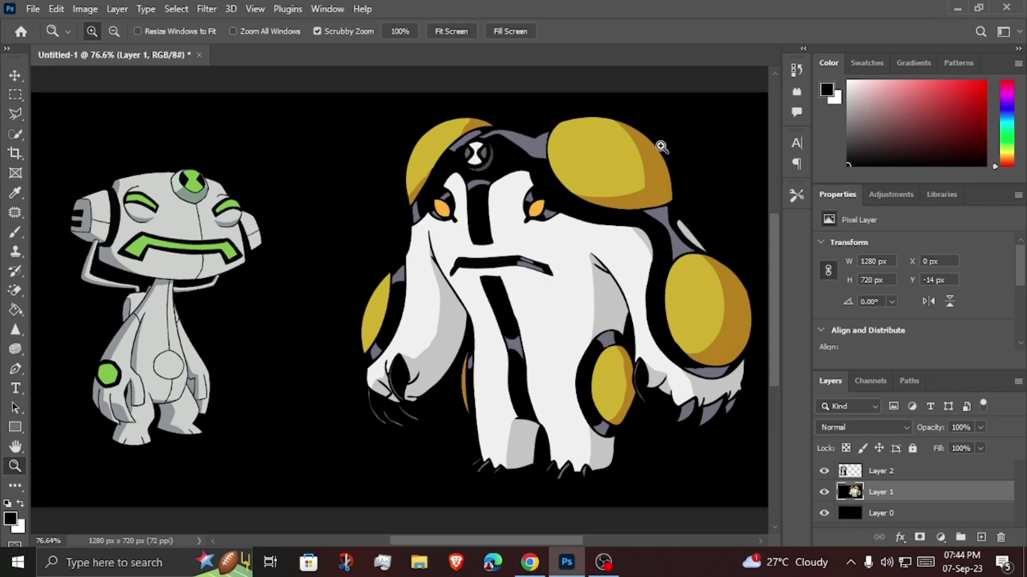
# - Outline a diagonal stripe on the right head pad and fill it black
pyautogui.click(661, 146)
pyautogui.press('l')
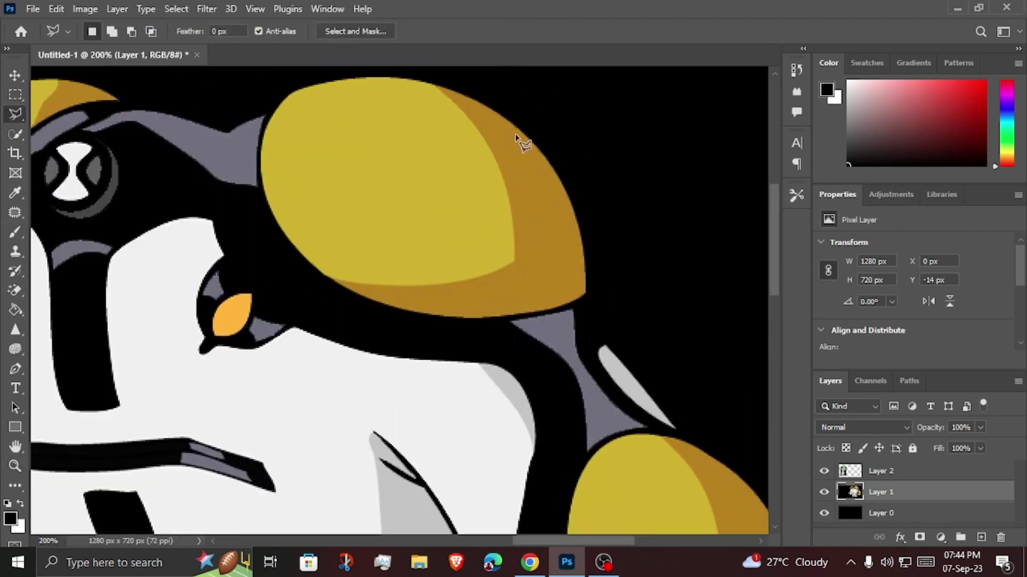
pyautogui.click(521, 131)
pyautogui.click(421, 187)
pyautogui.click(435, 202)
pyautogui.click(521, 138)
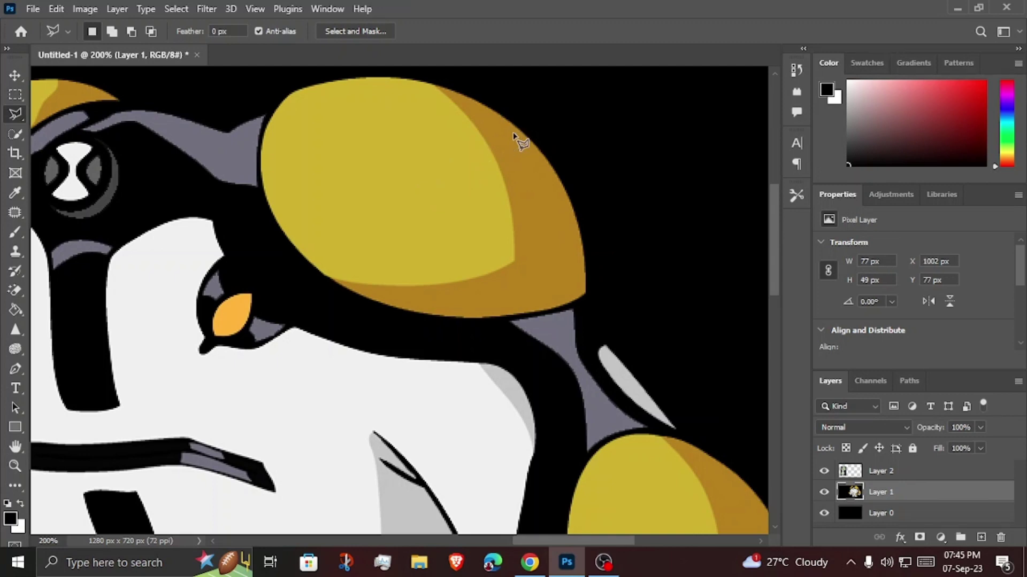
pyautogui.click(15, 310)
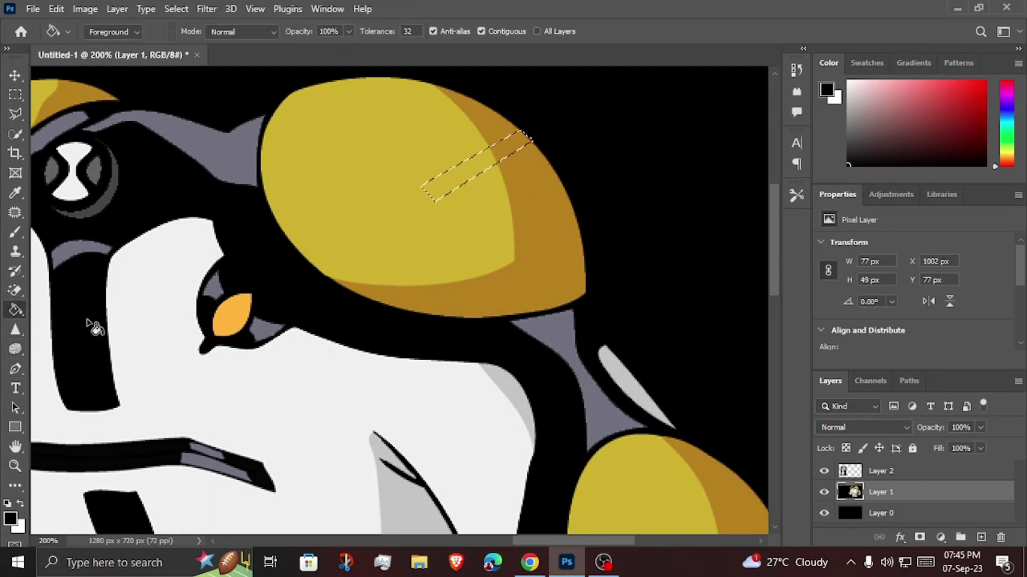
pyautogui.click(490, 161)
pyautogui.click(504, 144)
# - Duplicate the black stripe onto a new layer and shift the copy down-right
pyautogui.click(15, 76)
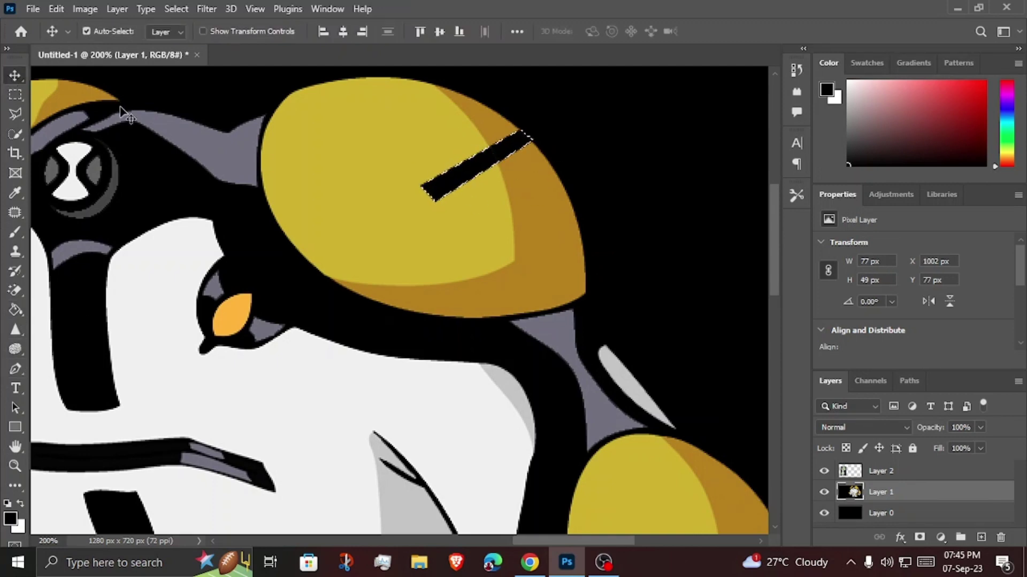
pyautogui.hotkey('ctrl', 'j')
pyautogui.moveTo(439, 203); pyautogui.dragTo(460, 228)
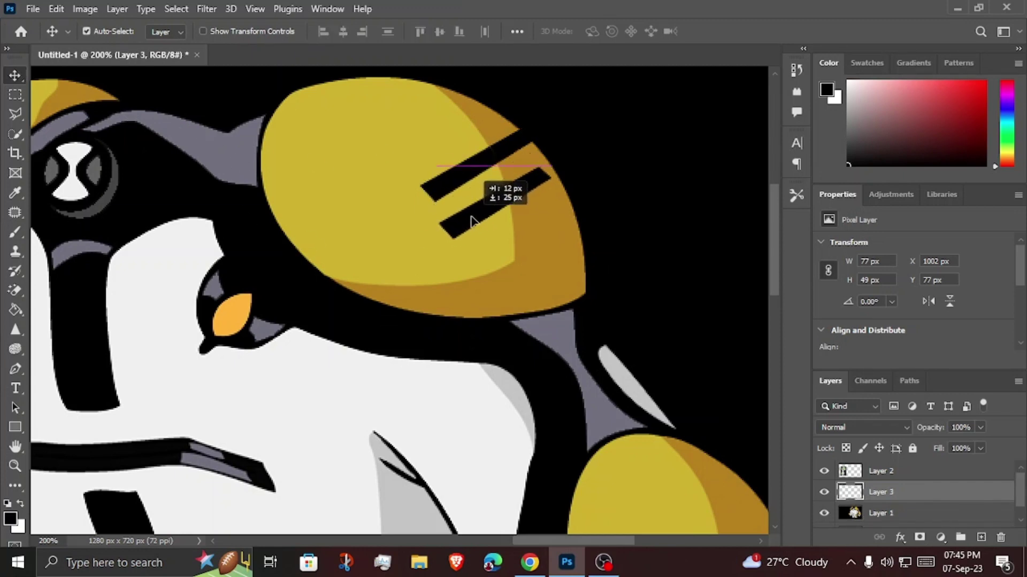
pyautogui.click(15, 466)
# - Paste a stripe copy onto the left head pad and rotate it to follow the pad
pyautogui.click(510, 31)
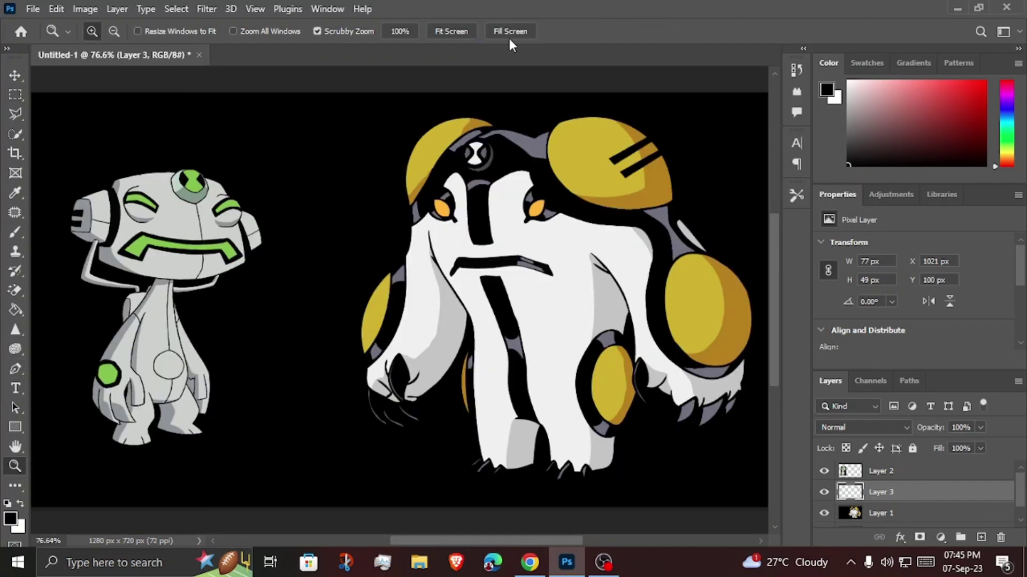
pyautogui.moveTo(426, 147); pyautogui.dragTo(508, 229)
pyautogui.hotkey('ctrl', 'v')
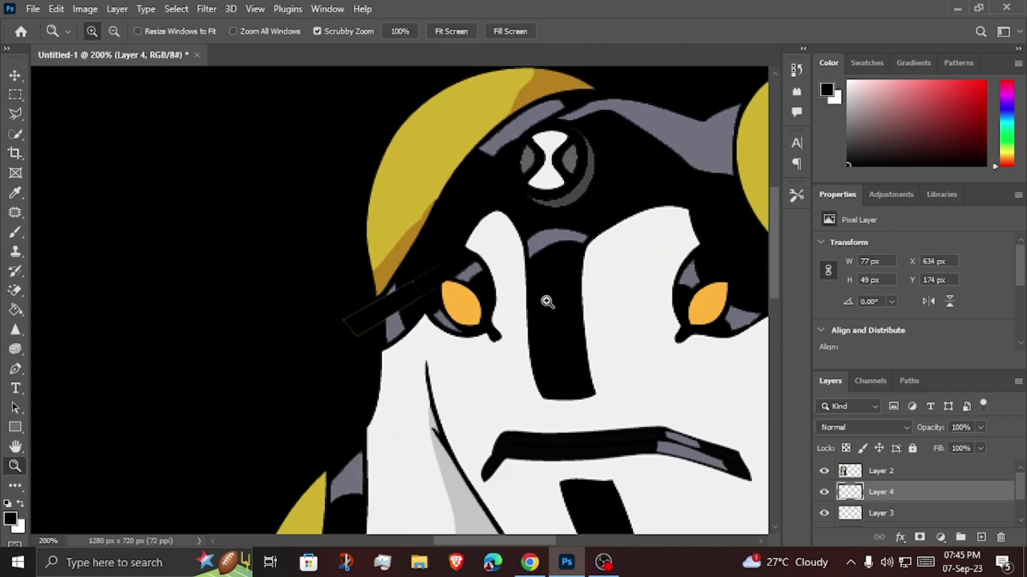
pyautogui.press('v')
pyautogui.moveTo(355, 291); pyautogui.dragTo(397, 172)
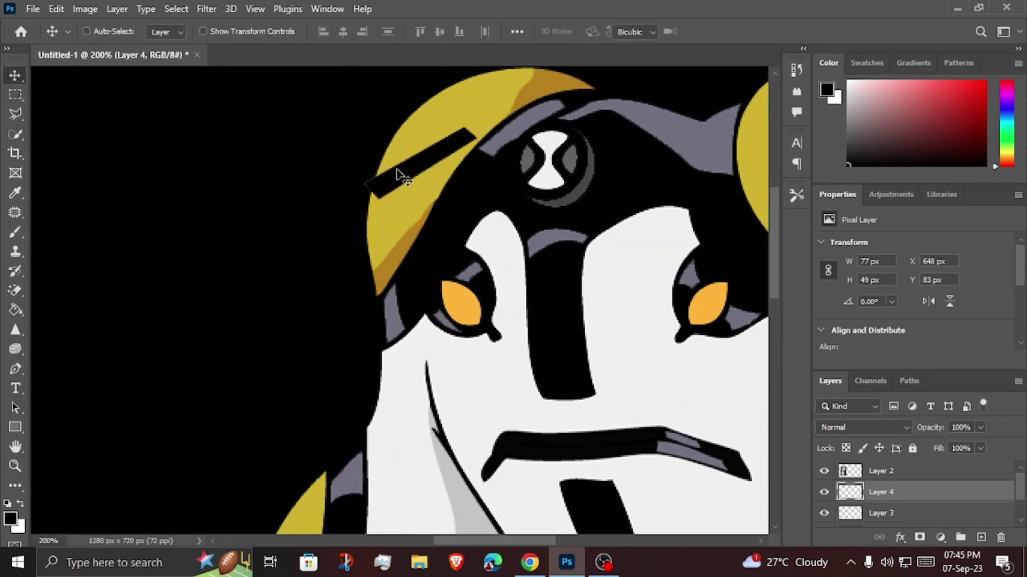
pyautogui.hotkey('ctrl', 't')
pyautogui.moveTo(420, 107)
pyautogui.mouseDown()
pyautogui.moveTo(463, 127)
pyautogui.moveTo(455, 121)
pyautogui.mouseUp()
pyautogui.moveTo(422, 161); pyautogui.dragTo(392, 147)
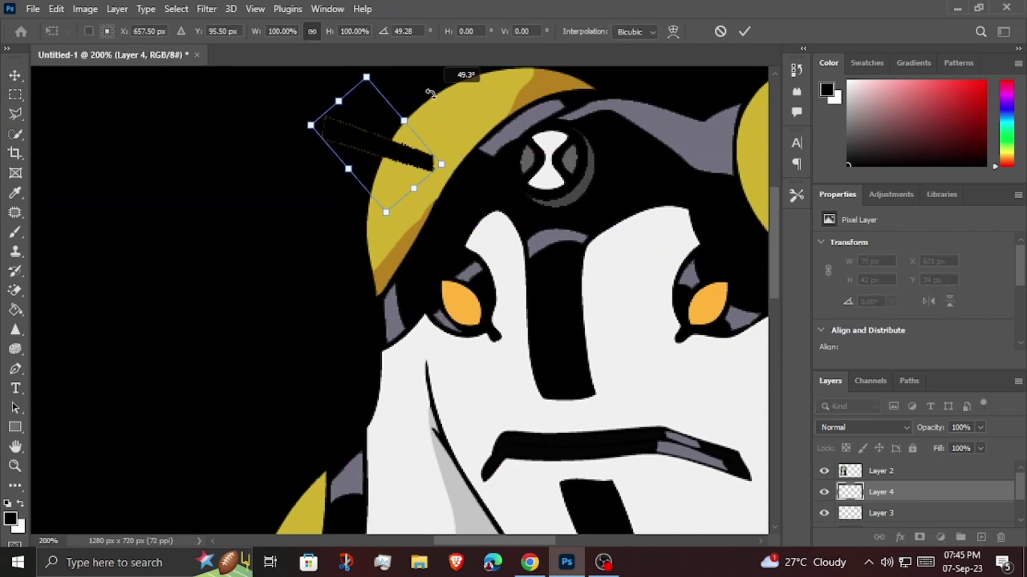
pyautogui.click(745, 31)
# - Erase the end of the new stripe that overhangs the background
pyautogui.click(15, 290)
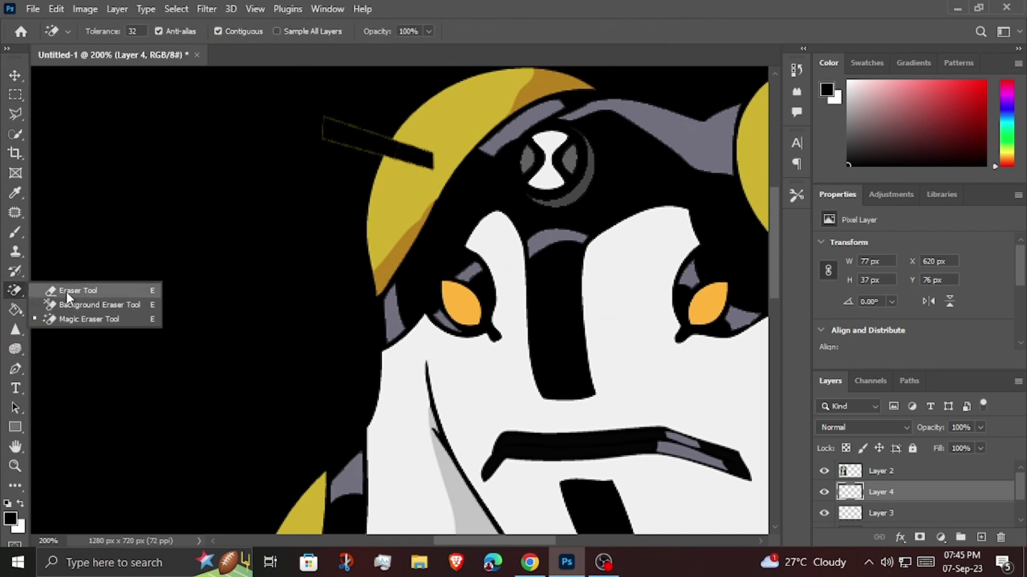
pyautogui.click(66, 292)
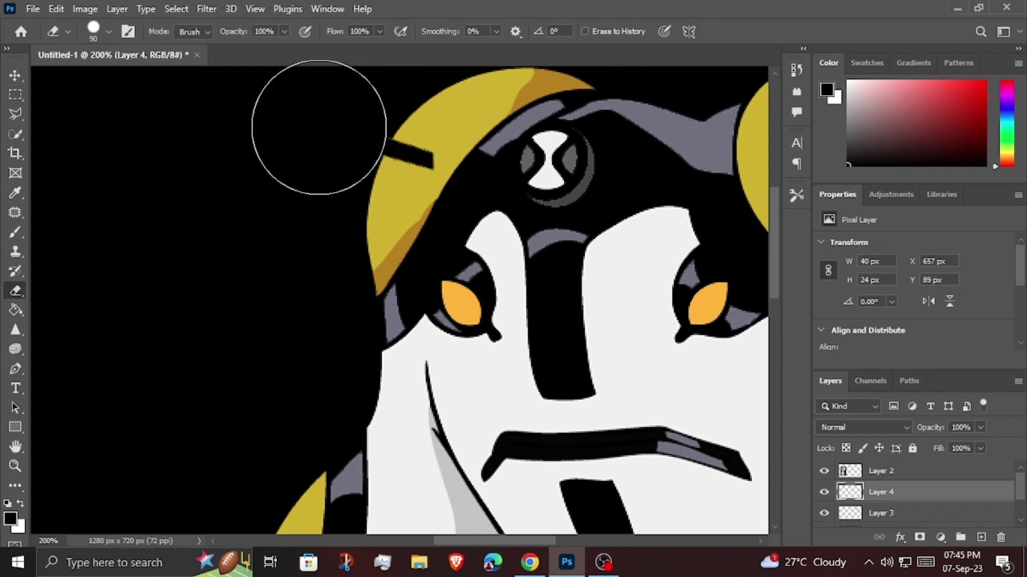
pyautogui.moveTo(322, 112); pyautogui.dragTo(305, 126)
pyautogui.click(15, 466)
pyautogui.scroll(-3, 377, 131)
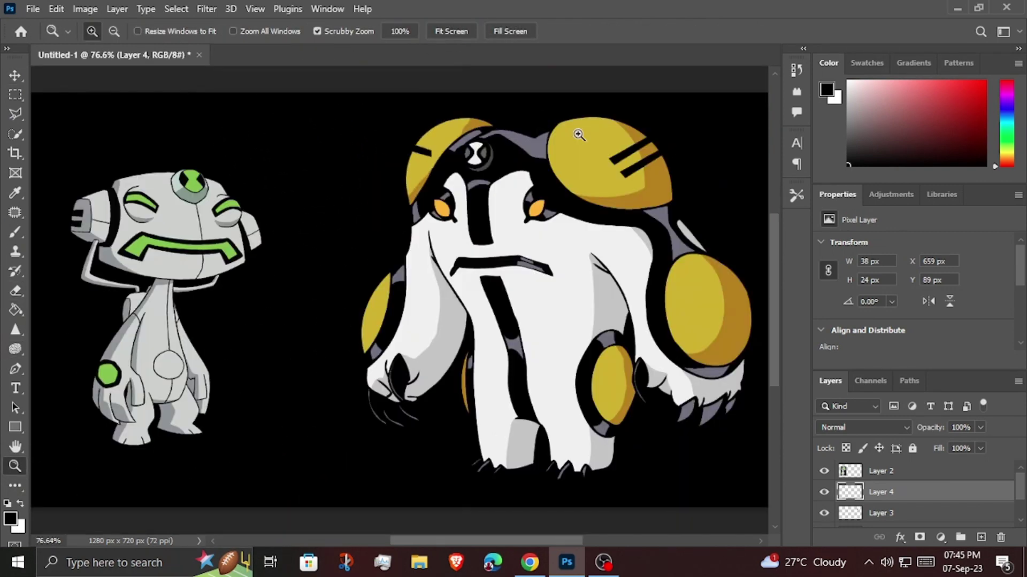
pyautogui.click(15, 192)
# - Merge the stripe layers and fill both yellow head pads with the sampled light grey
pyautogui.click(178, 215)
pyautogui.click(15, 309)
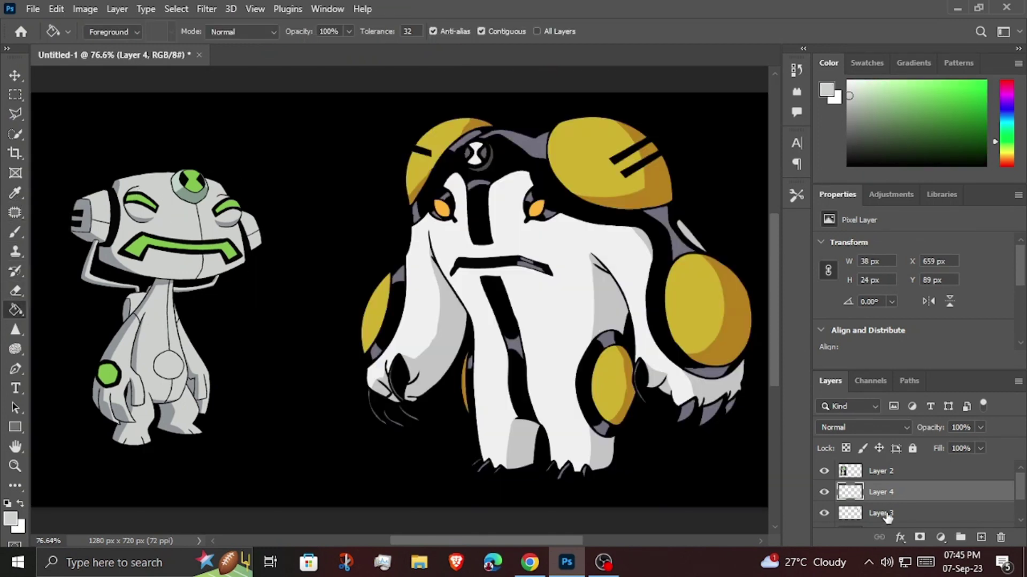
pyautogui.click(886, 515)
pyautogui.scroll(-1, 909, 497)
pyautogui.keyDown('ctrl'); pyautogui.click(882, 516); pyautogui.keyUp('ctrl')
pyautogui.rightClick(882, 516)
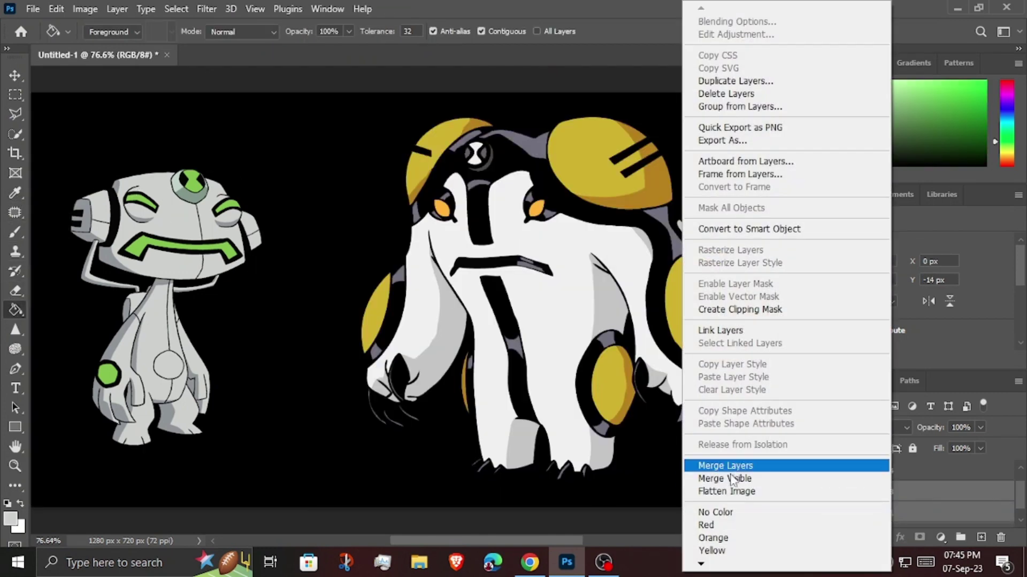
pyautogui.click(722, 465)
pyautogui.click(561, 150)
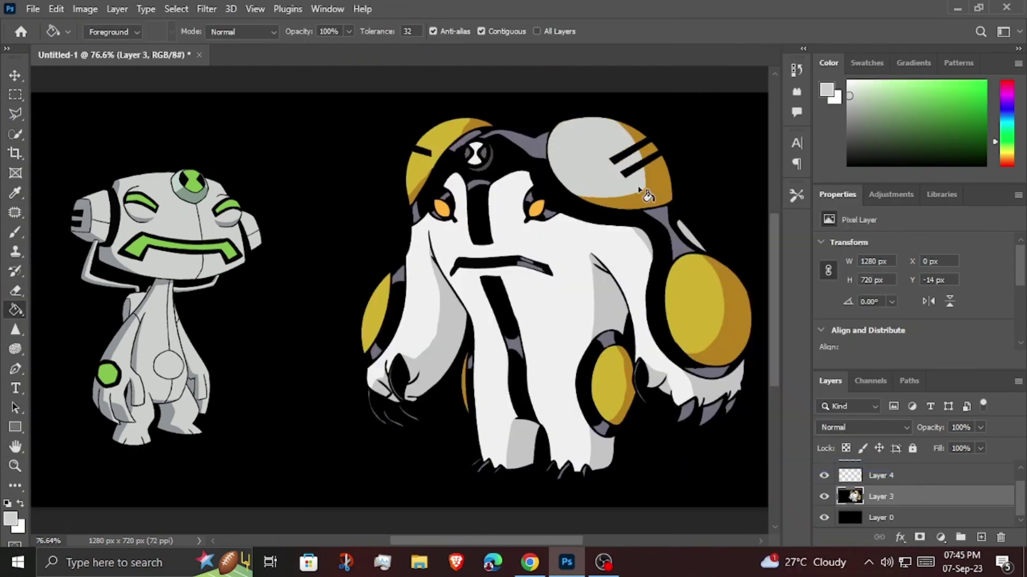
pyautogui.click(420, 174)
# - Fill the orange shading on both head pads with a sampled darker grey
pyautogui.click(15, 192)
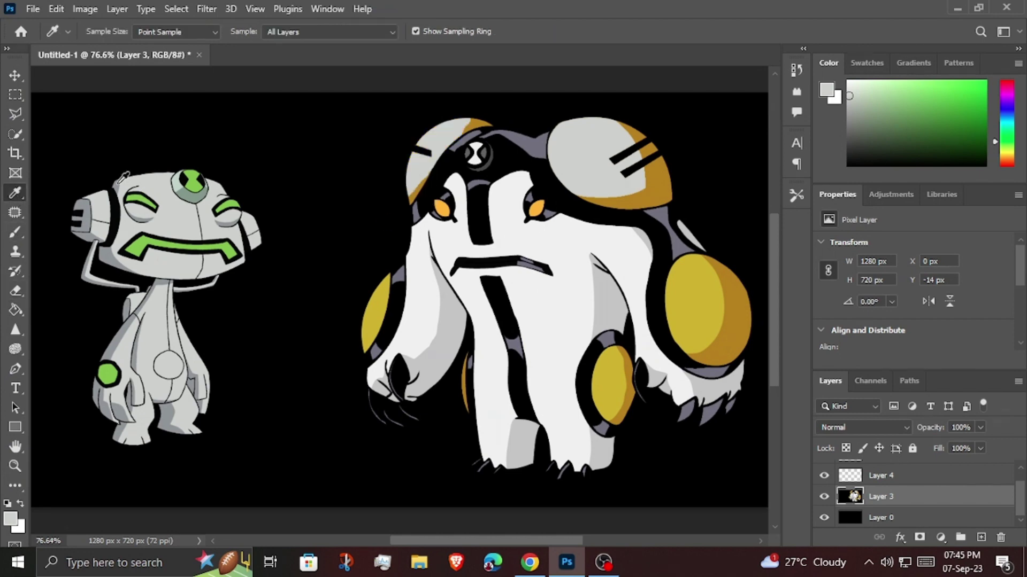
pyautogui.click(117, 260)
pyautogui.press('g')
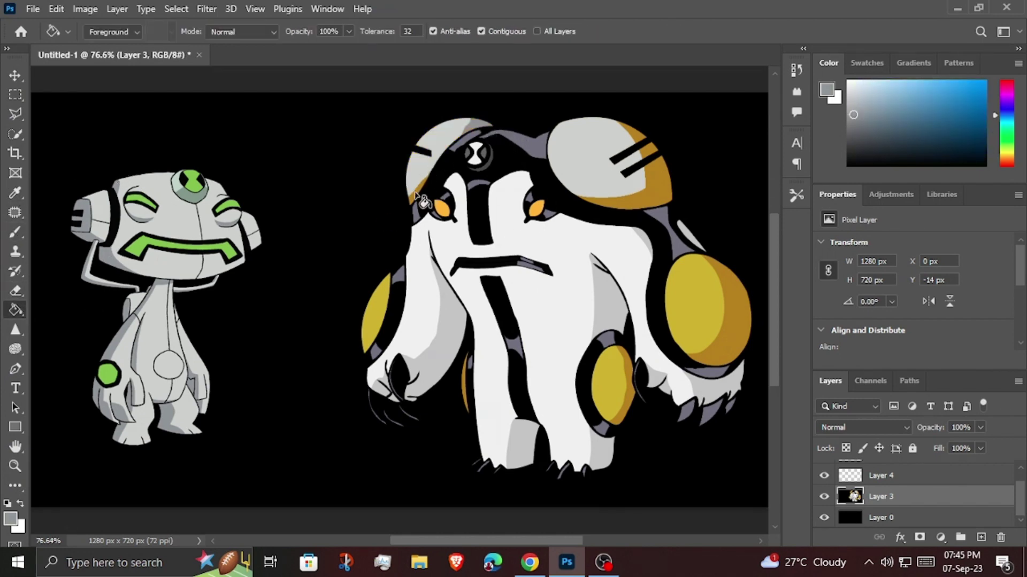
pyautogui.click(418, 196)
pyautogui.click(662, 188)
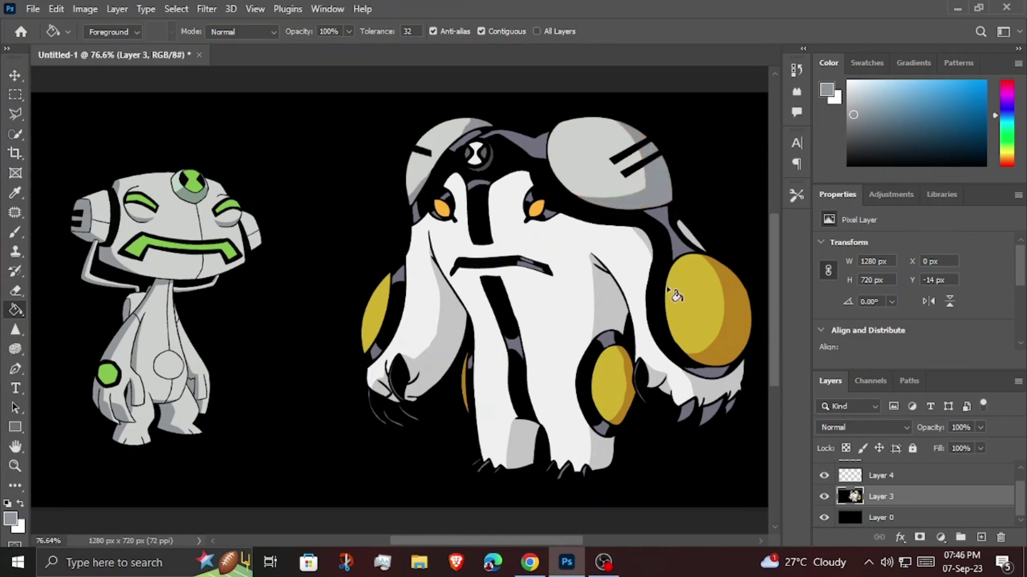
pyautogui.click(16, 197)
# - Fill both eyes and the mouth with the small alien's green, undoing stray body fills
pyautogui.click(145, 192)
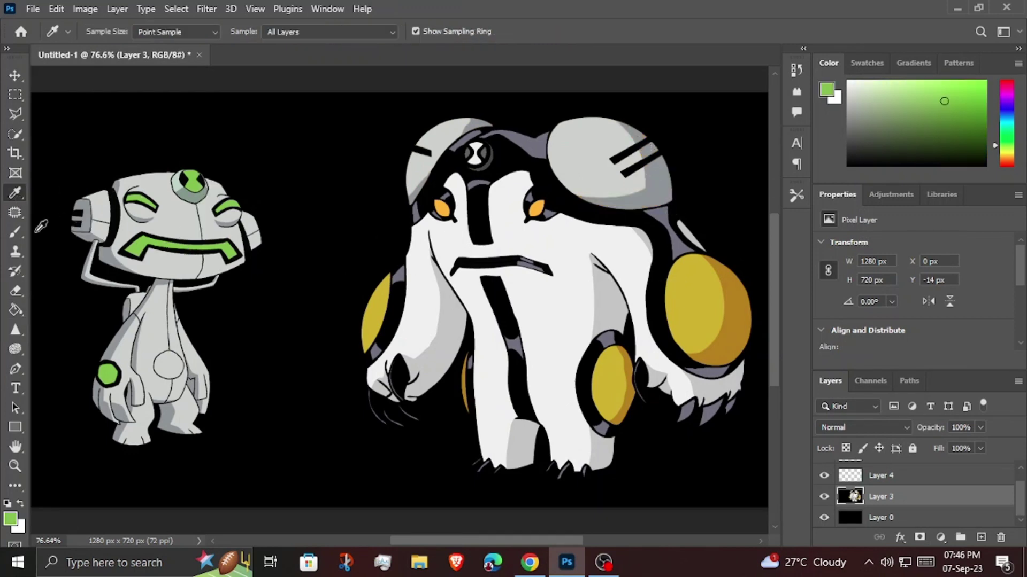
pyautogui.click(16, 310)
pyautogui.click(444, 212)
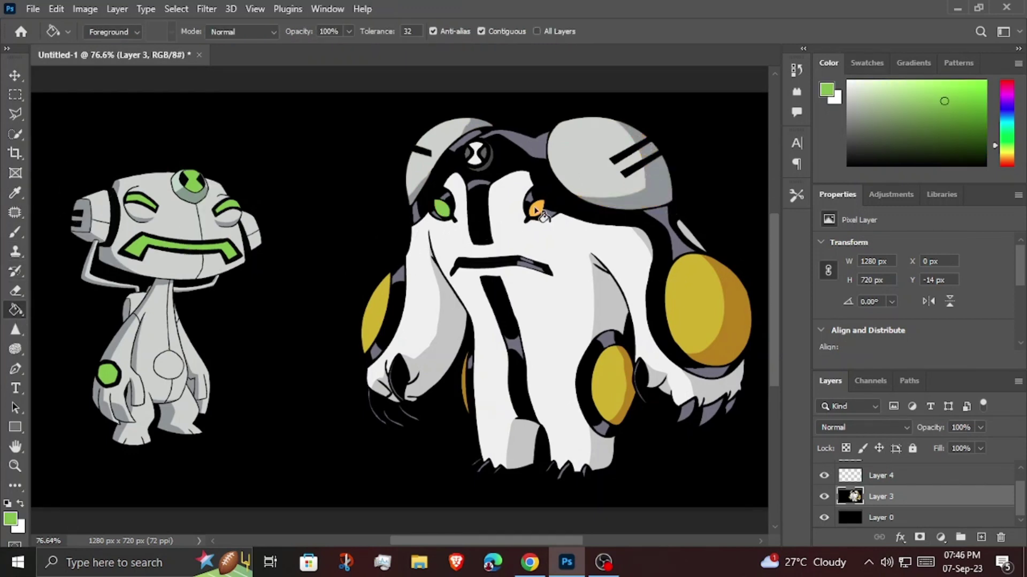
pyautogui.click(536, 209)
pyautogui.click(486, 265)
pyautogui.click(530, 264)
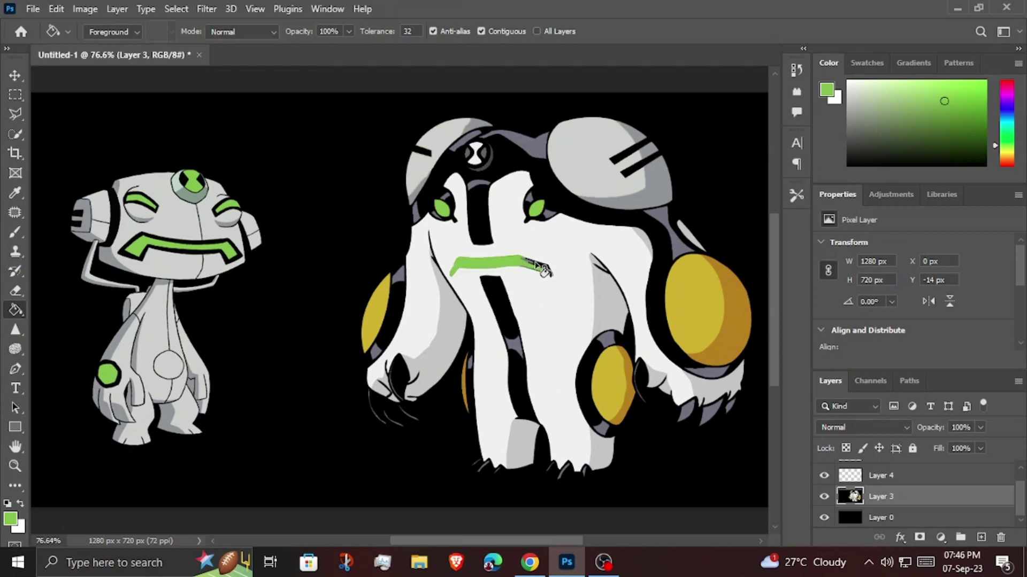
pyautogui.hotkey('ctrl', 'z')
pyautogui.click(533, 268)
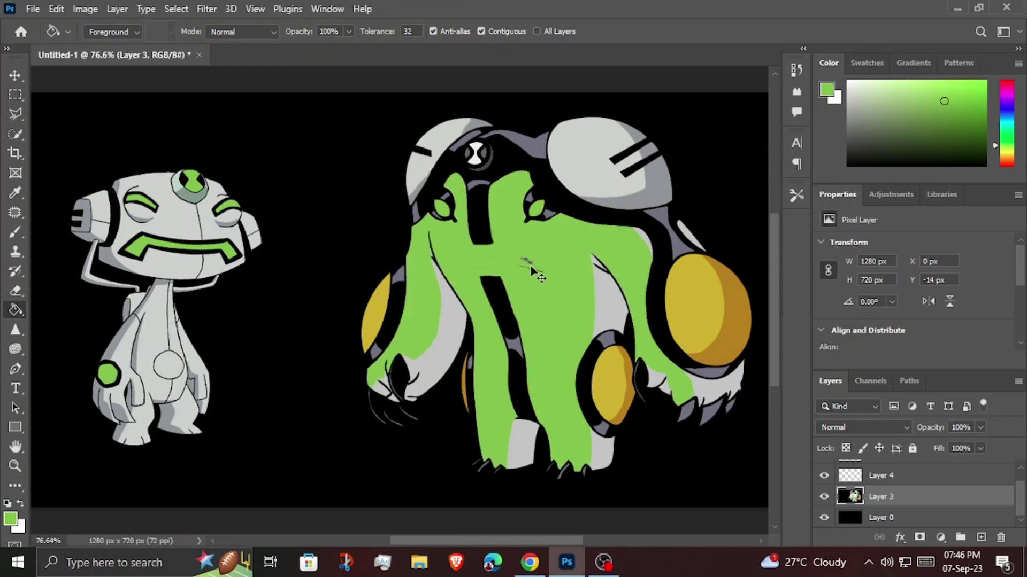
pyautogui.hotkey('ctrl', 'z')
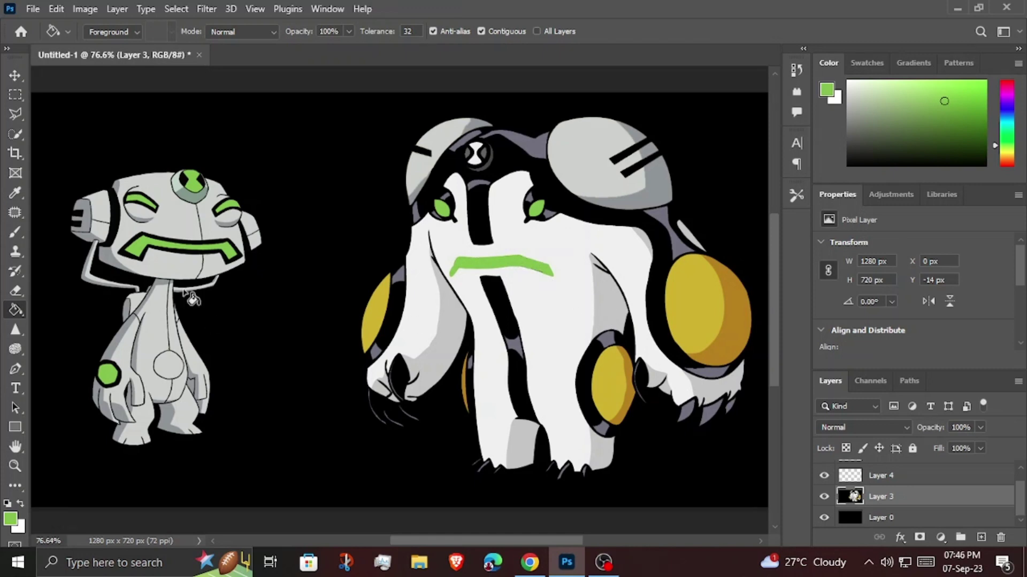
# - Zoom in and draw a polygonal selection outlining the alien's mouth
pyautogui.press('z')
pyautogui.click(496, 268)
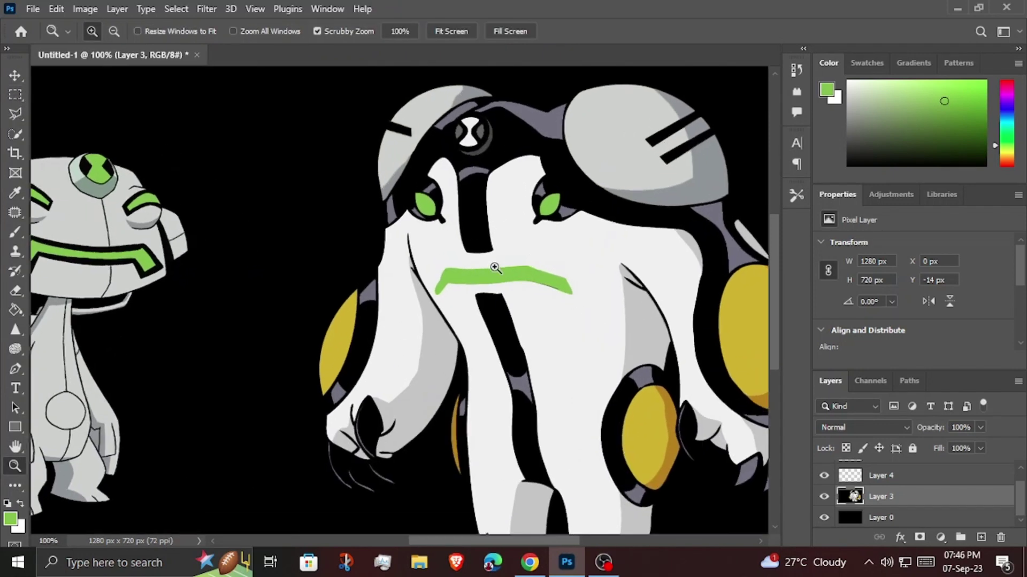
pyautogui.click(15, 114)
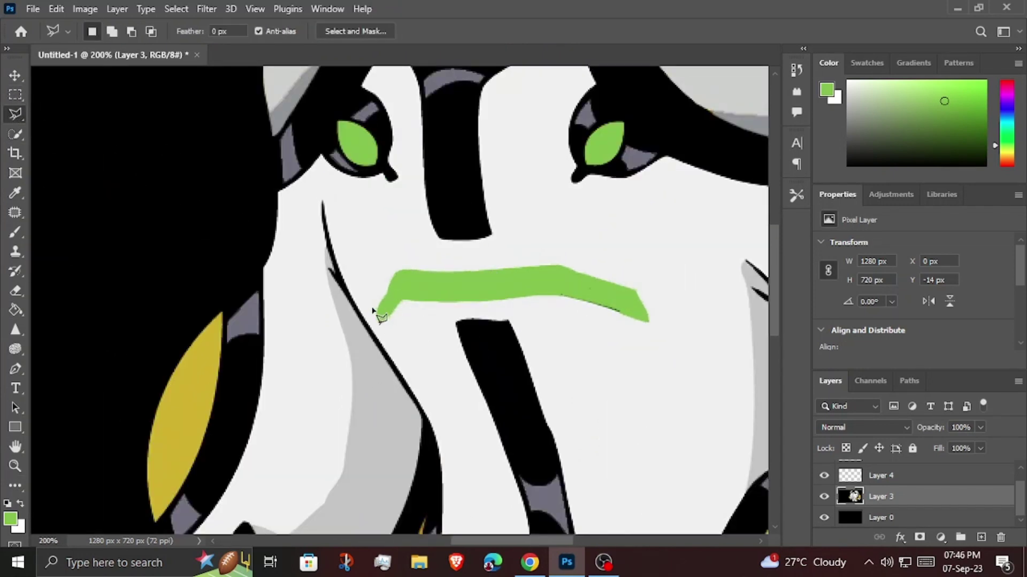
pyautogui.click(567, 259)
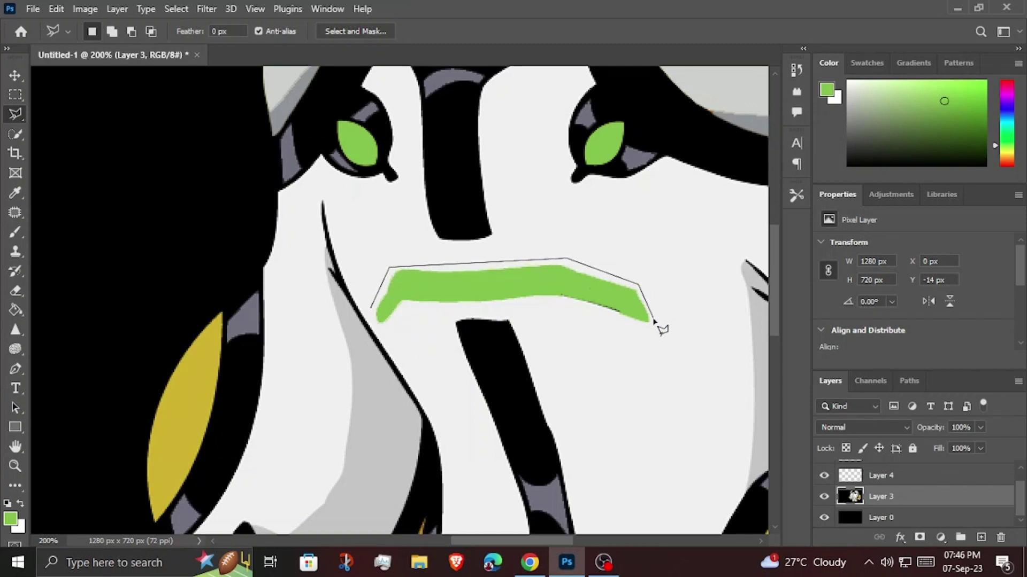
pyautogui.click(556, 300)
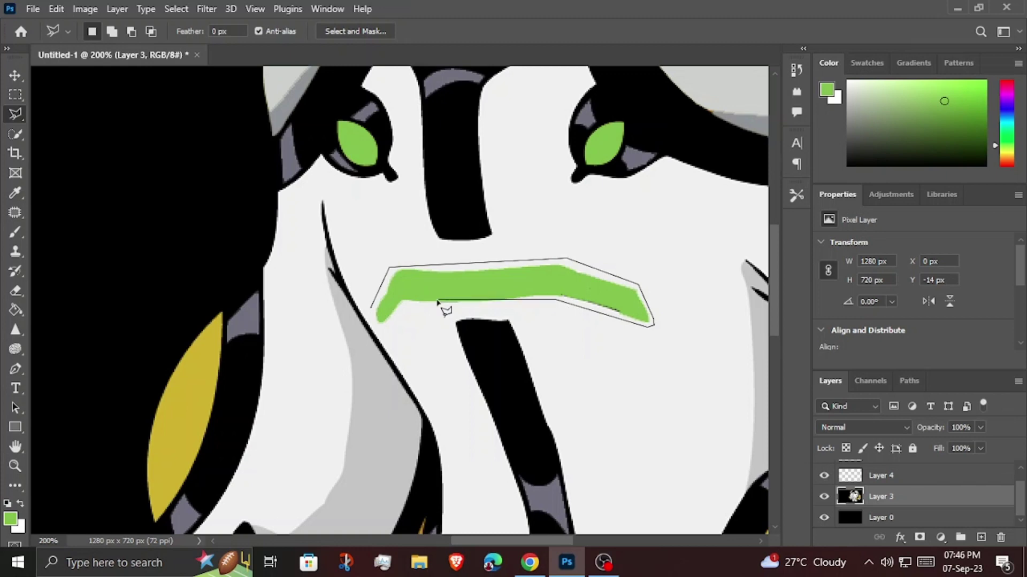
pyautogui.click(382, 326)
pyautogui.click(374, 310)
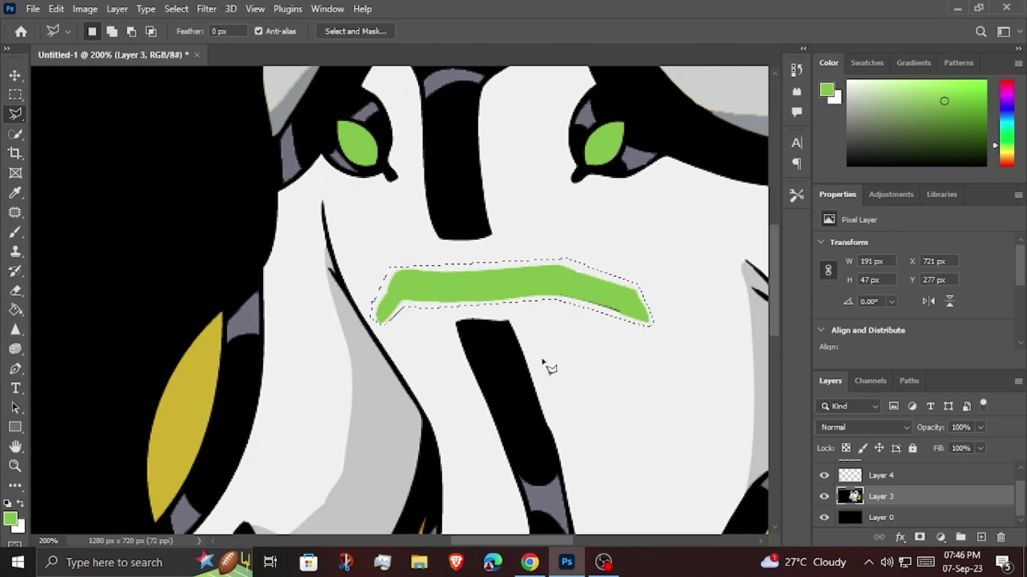
# - Fill the selected mouth outline black and deselect it
pyautogui.click(15, 310)
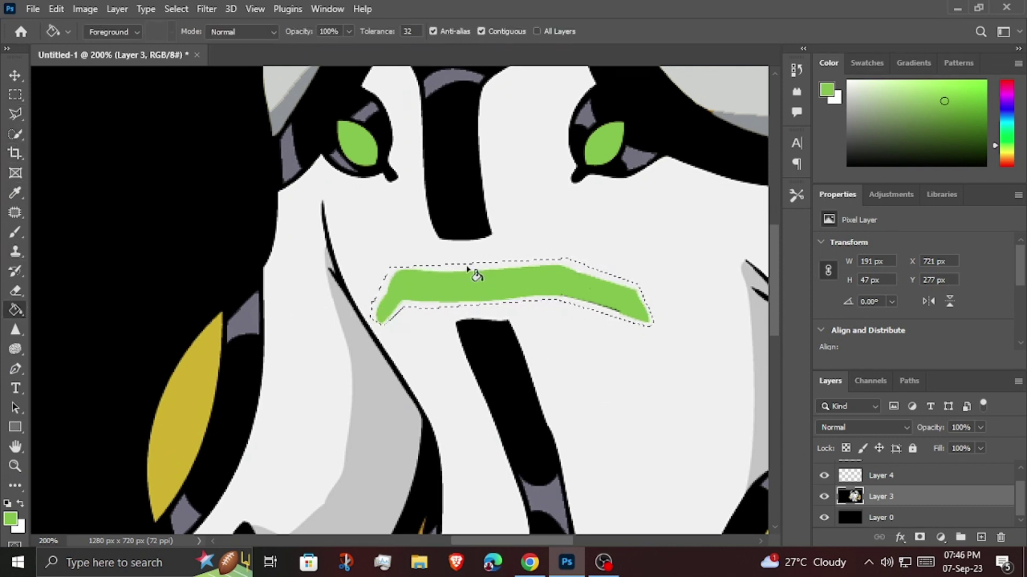
pyautogui.press('d')
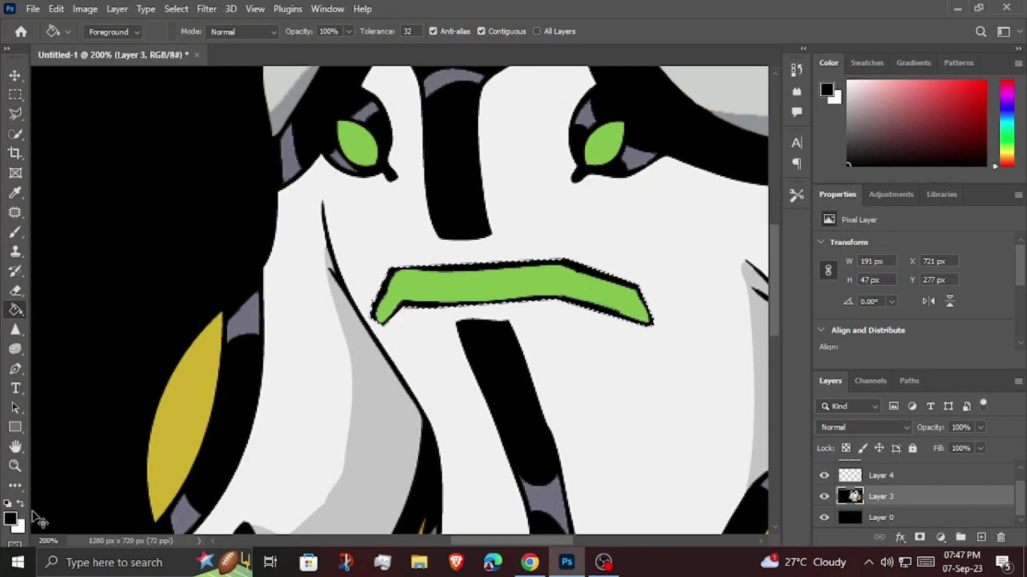
pyautogui.hotkey('ctrl', 's')
pyautogui.click(695, 48)
pyautogui.hotkey('ctrl', 'd')
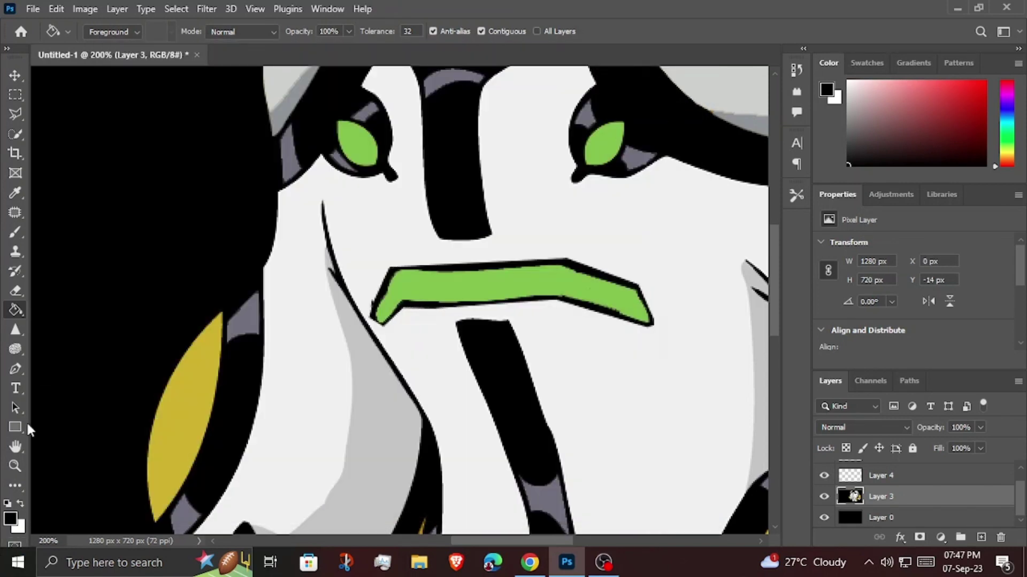
pyautogui.press('z')
pyautogui.hotkey('ctrl', '0')
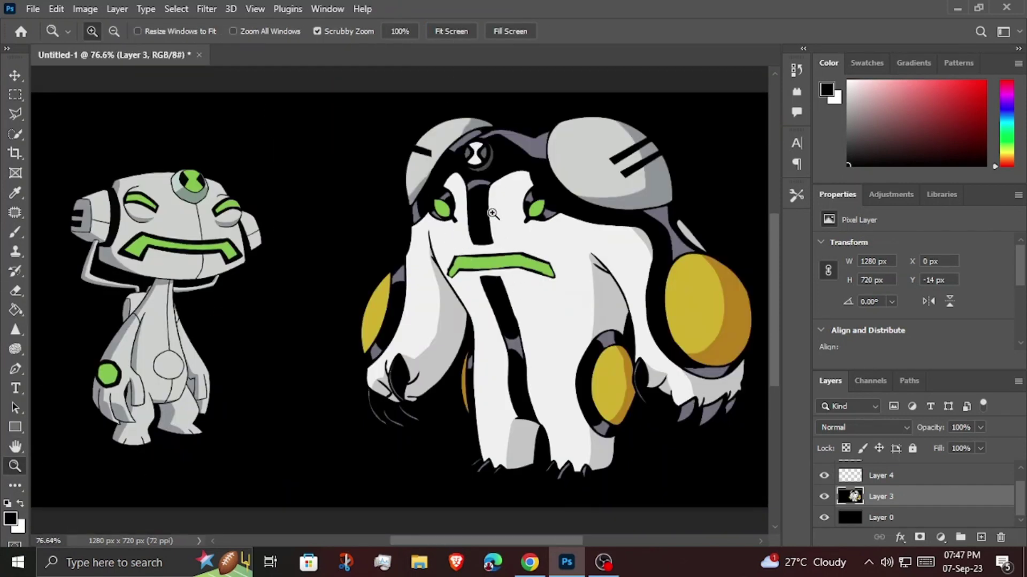
# - Sample the white body colour and paint over the black nose stripe with a 45 px brush
pyautogui.click(501, 210)
pyautogui.click(501, 211)
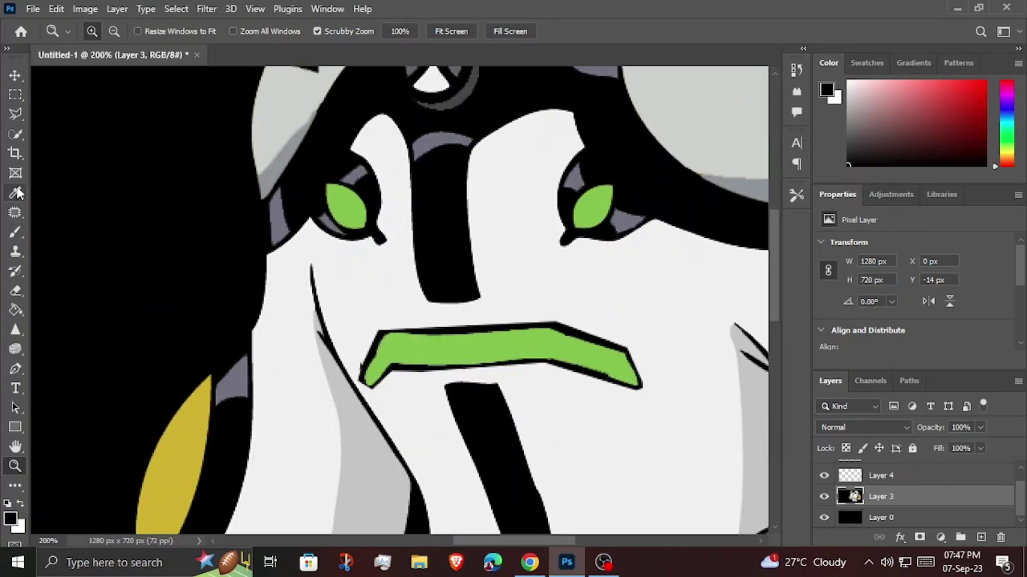
pyautogui.click(16, 193)
pyautogui.click(374, 257)
pyautogui.press('b')
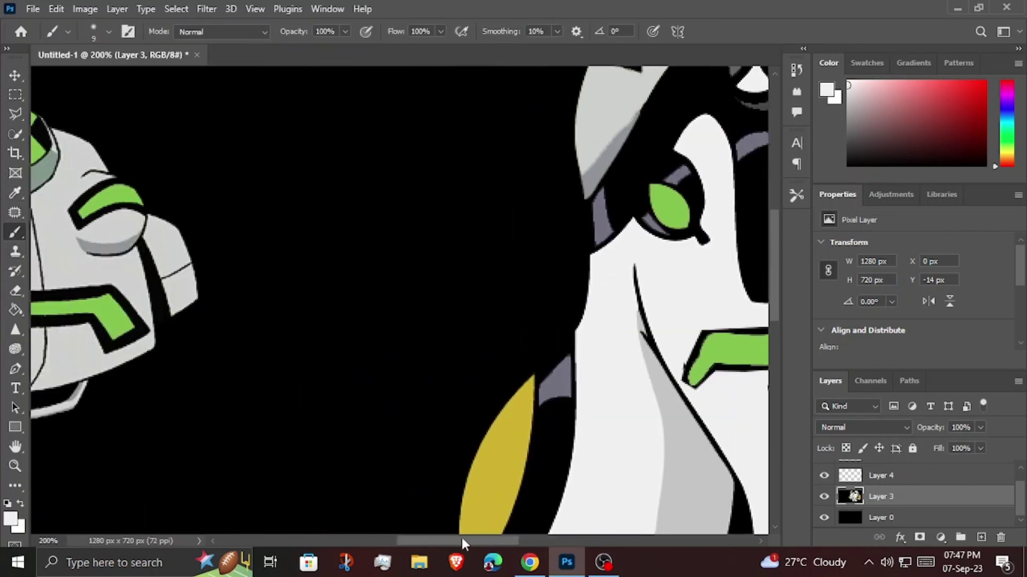
pyautogui.moveTo(522, 544); pyautogui.dragTo(532, 543)
pyautogui.scroll(2, 395, 298)
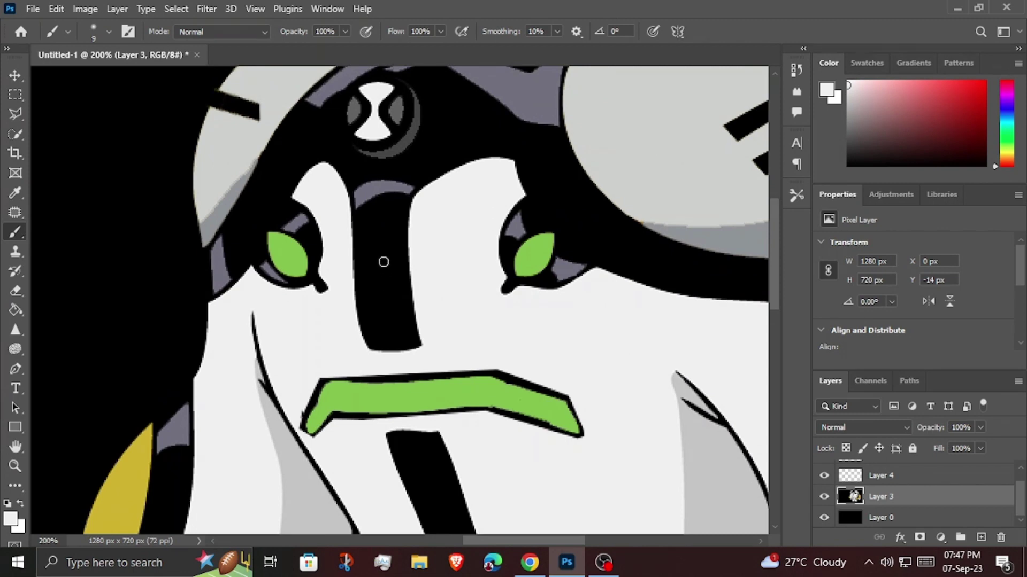
pyautogui.press(']')
pyautogui.press(']')
pyautogui.press(']')
pyautogui.moveTo(384, 262)
pyautogui.mouseDown()
pyautogui.moveTo(374, 256)
pyautogui.moveTo(385, 331)
pyautogui.moveTo(378, 218)
pyautogui.moveTo(374, 200)
pyautogui.moveTo(355, 195)
pyautogui.moveTo(424, 201)
pyautogui.mouseUp()
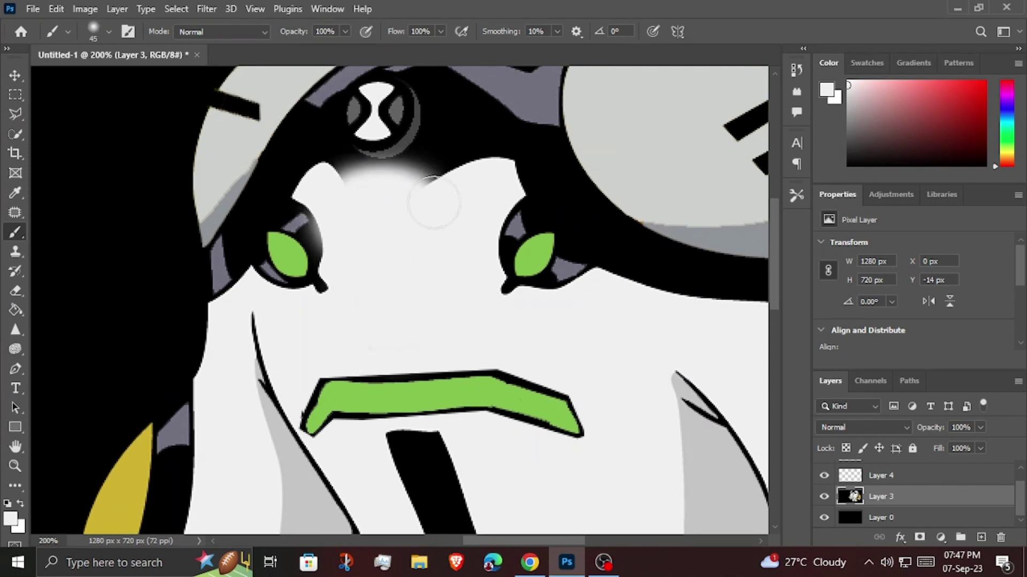
pyautogui.click(67, 31)
# - With a hard round brush at 45 and 9 px, paint white over the remaining centre stripes
pyautogui.click(109, 31)
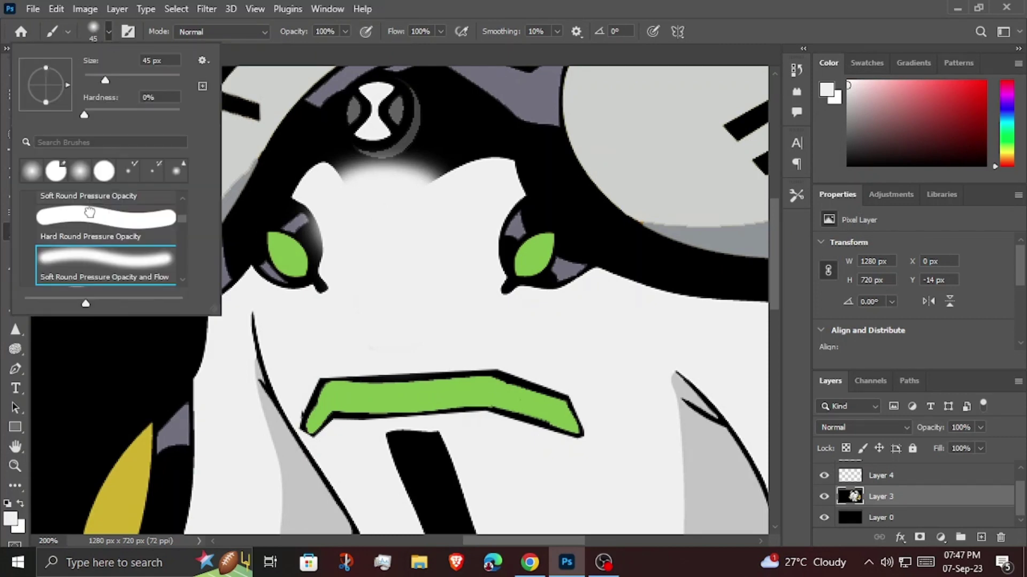
pyautogui.doubleClick(101, 272)
pyautogui.press('[')
pyautogui.press('[')
pyautogui.press('[')
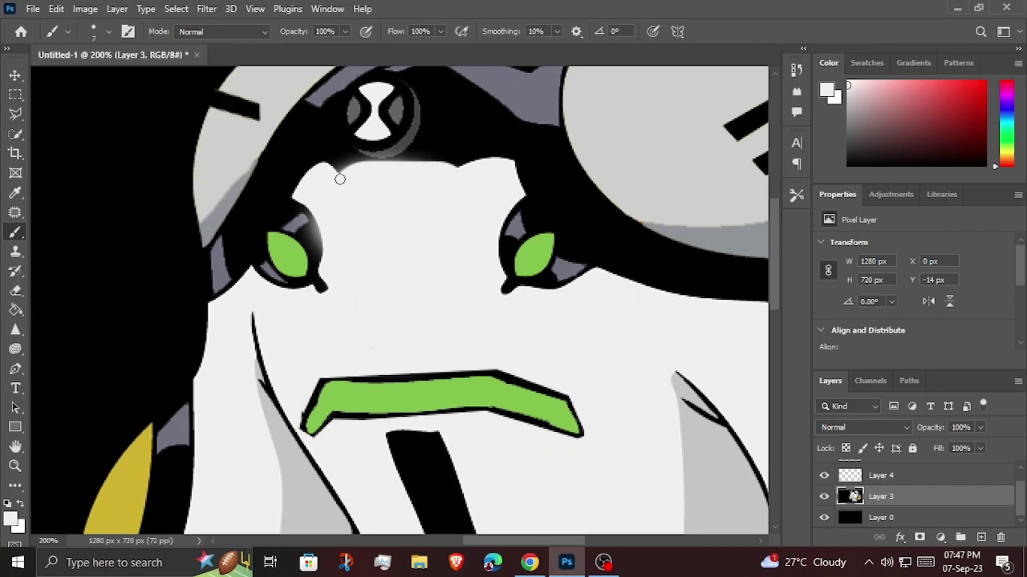
pyautogui.scroll(-3, 465, 371)
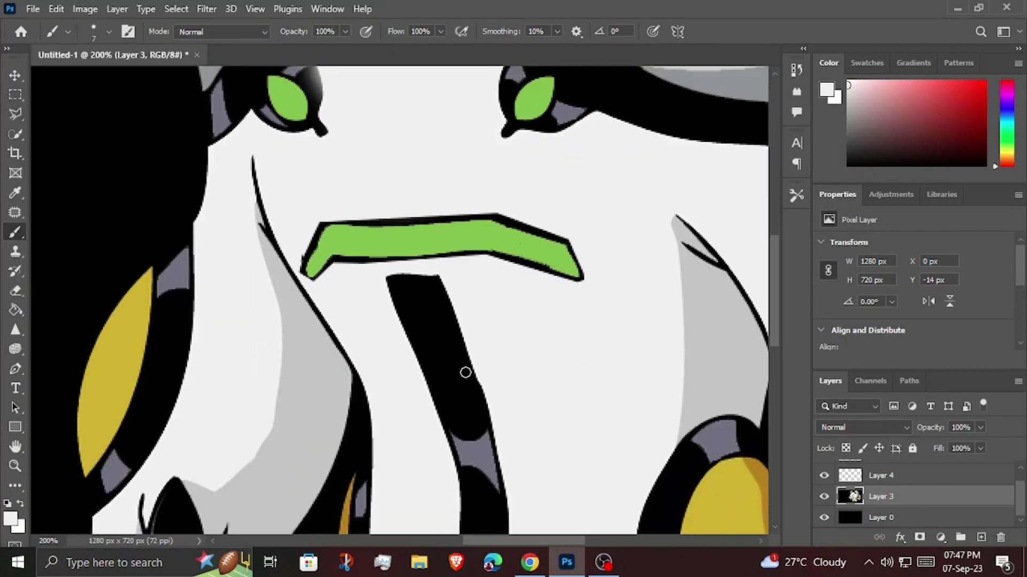
pyautogui.scroll(-4, 514, 401)
pyautogui.press(']')
pyautogui.press(']')
pyautogui.press(']')
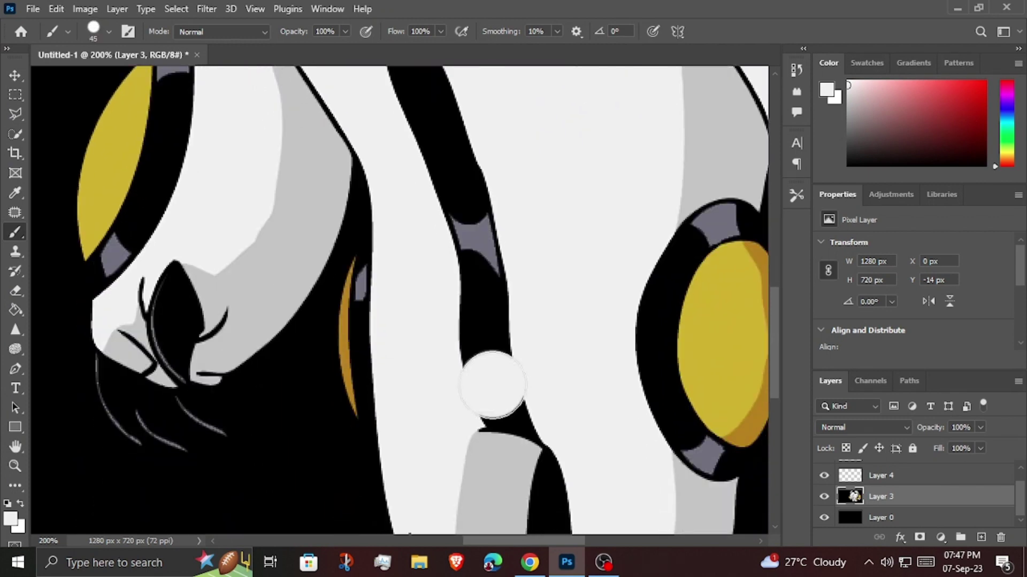
pyautogui.moveTo(488, 321); pyautogui.dragTo(482, 374)
pyautogui.scroll(3, 482, 321)
pyautogui.moveTo(457, 274); pyautogui.dragTo(398, 160)
pyautogui.scroll(-2, 525, 454)
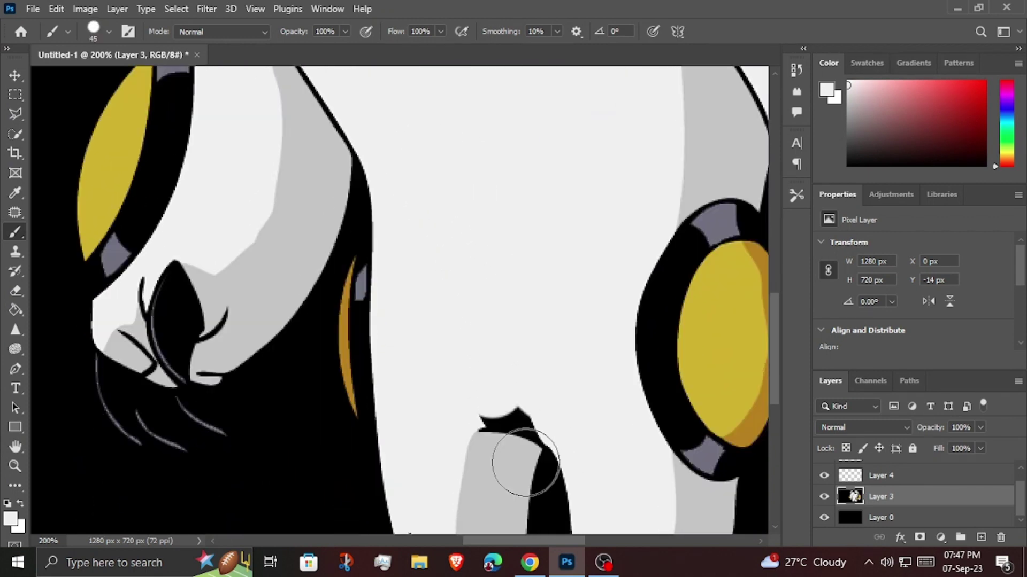
pyautogui.scroll(-3, 525, 454)
pyautogui.press('[')
pyautogui.press('[')
pyautogui.press('[')
pyautogui.moveTo(540, 320)
pyautogui.mouseDown()
pyautogui.moveTo(502, 304)
pyautogui.moveTo(508, 279)
pyautogui.mouseUp()
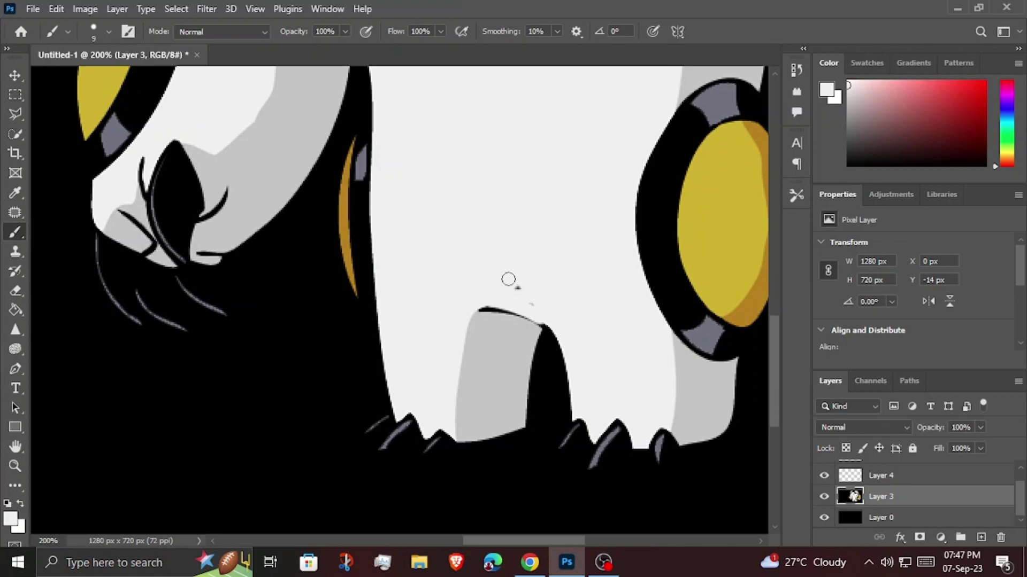
pyautogui.press('z')
pyautogui.click(453, 33)
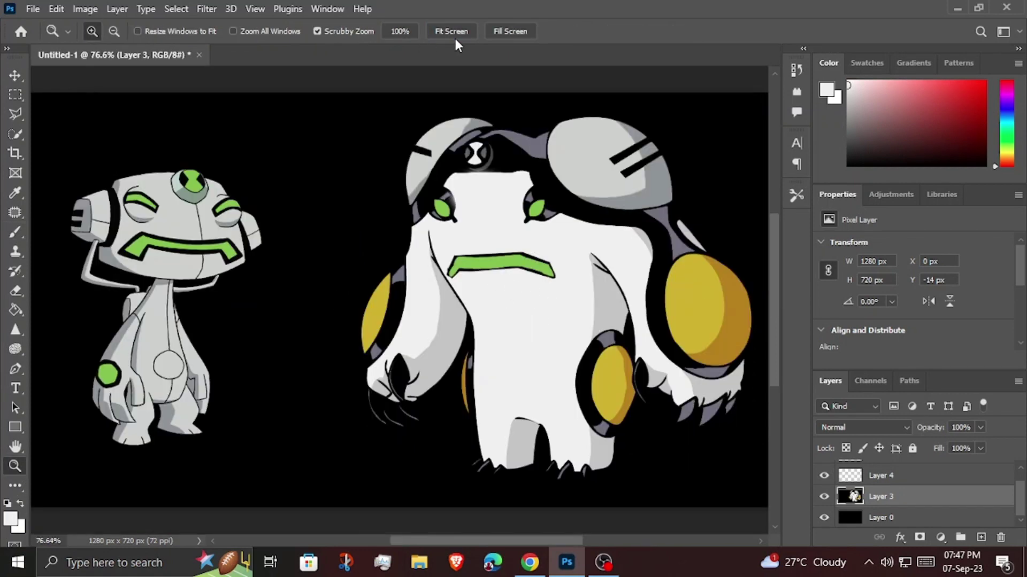
# - Draw an ellipse outline circle on the alien's belly
pyautogui.hotkey('shift', 'u')
pyautogui.rightClick(14, 427)
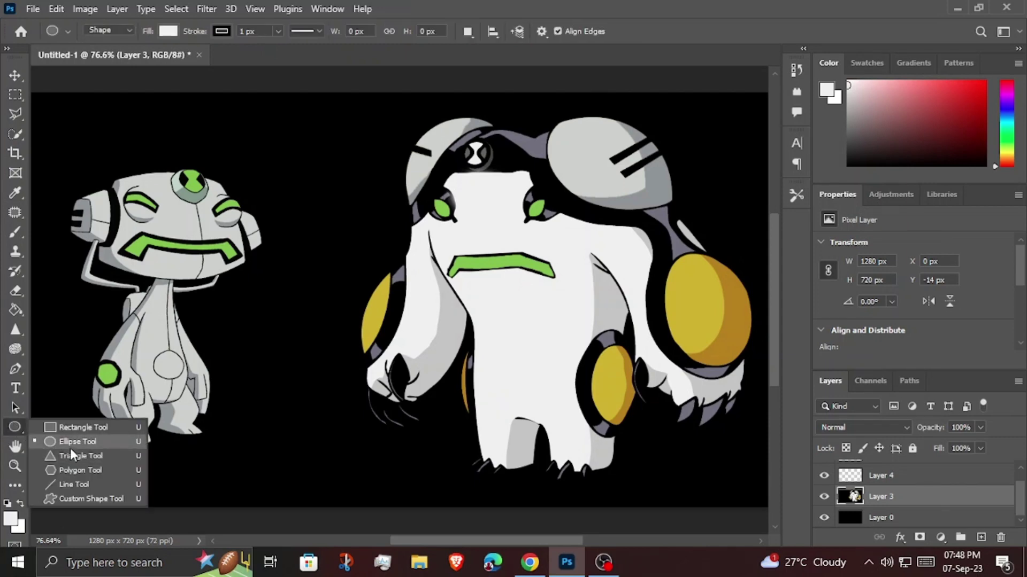
pyautogui.click(64, 438)
pyautogui.moveTo(497, 347); pyautogui.dragTo(548, 397)
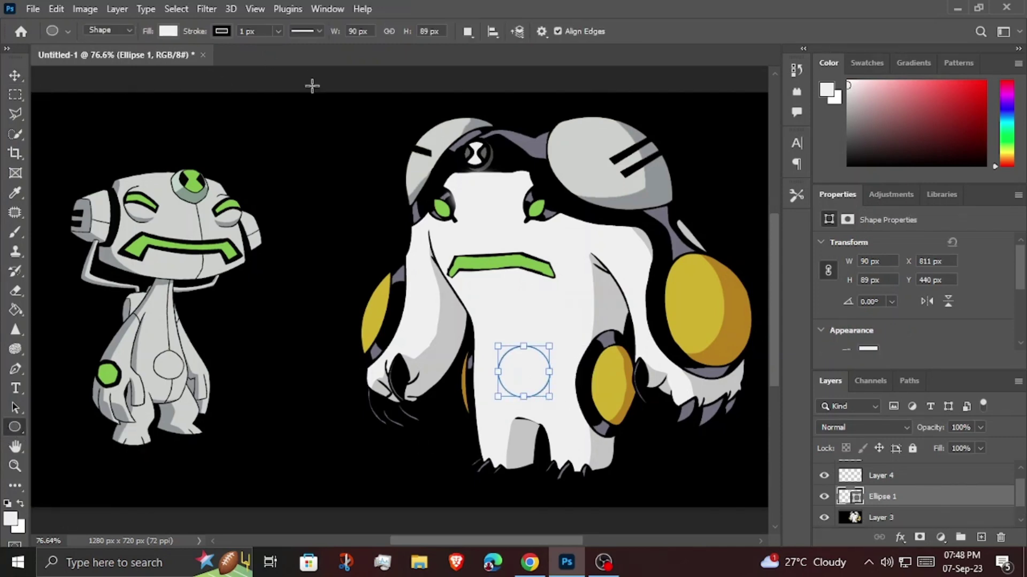
# - Apply a perspective transform that widens the top of the belly circle
pyautogui.press('v')
pyautogui.hotkey('ctrl', 't')
pyautogui.rightClick(516, 369)
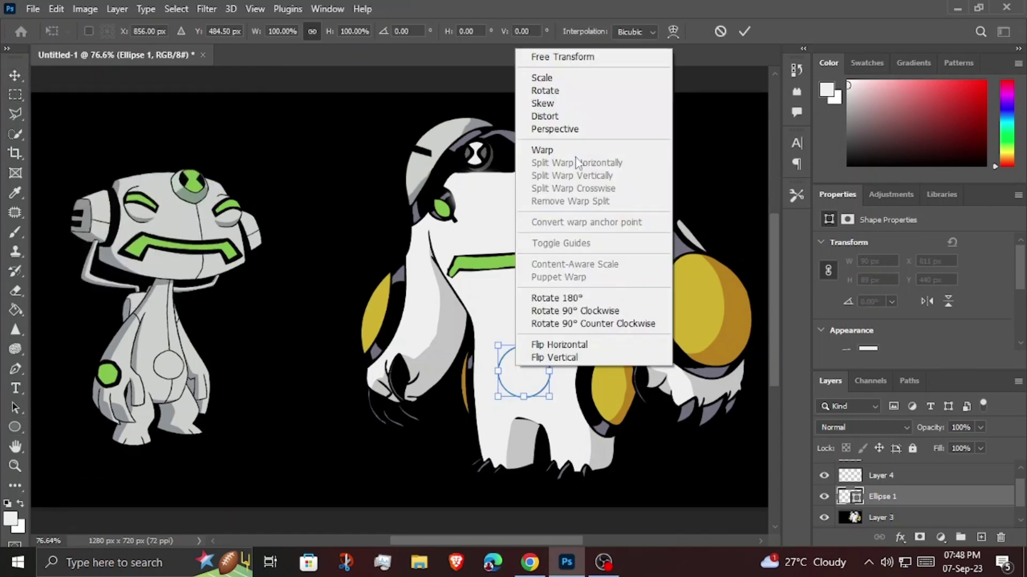
pyautogui.click(554, 128)
pyautogui.moveTo(498, 346)
pyautogui.mouseDown()
pyautogui.moveTo(529, 369)
pyautogui.moveTo(514, 369)
pyautogui.mouseUp()
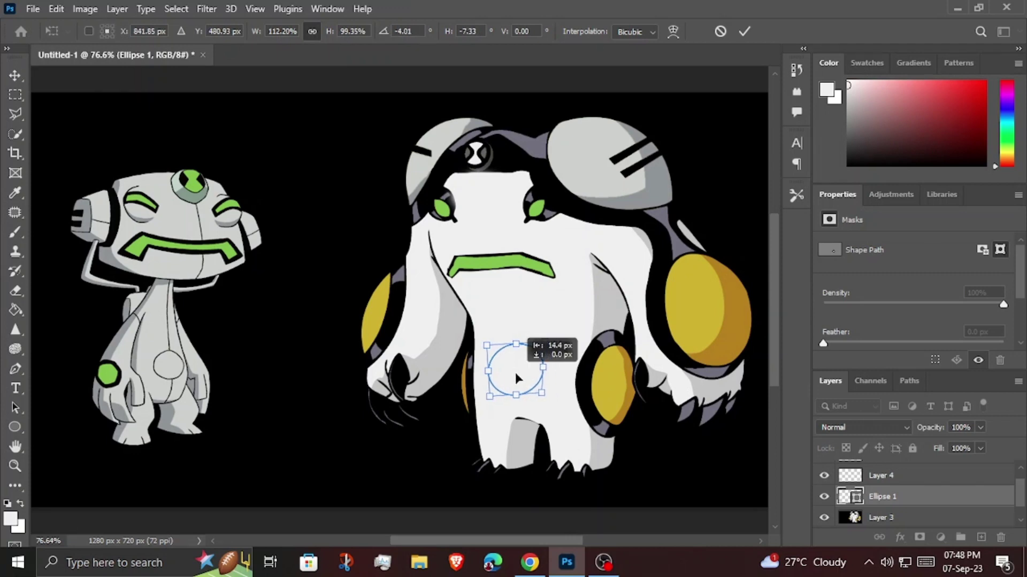
pyautogui.click(744, 32)
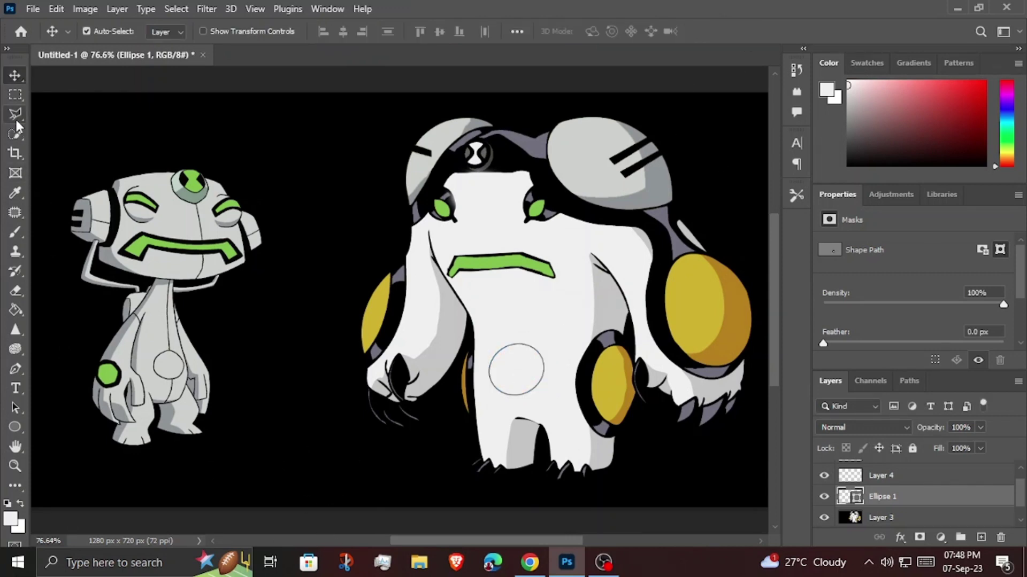
pyautogui.click(15, 232)
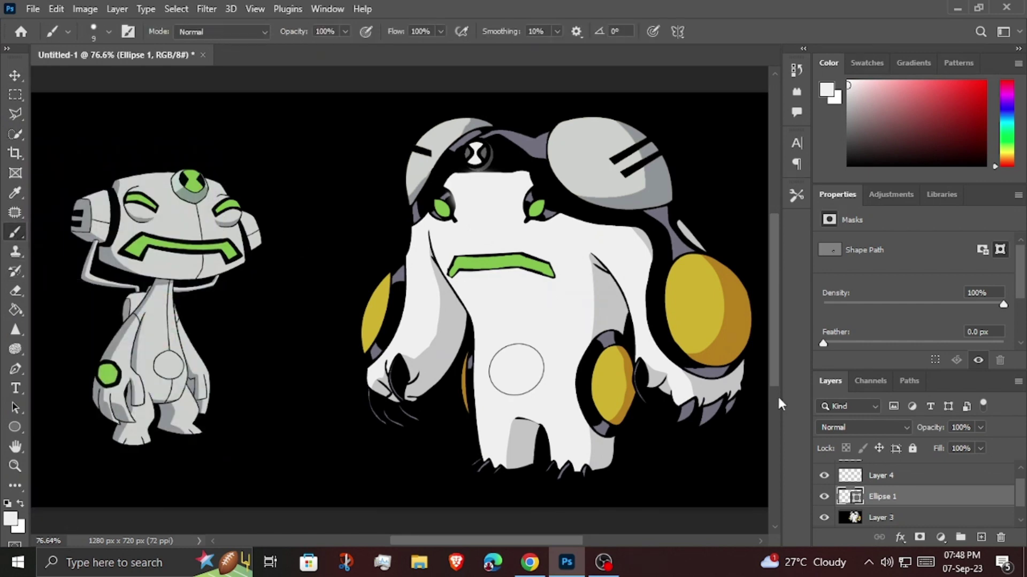
# - Select Layer 3 and set black as the painting colour
pyautogui.hotkey('alt', '[')
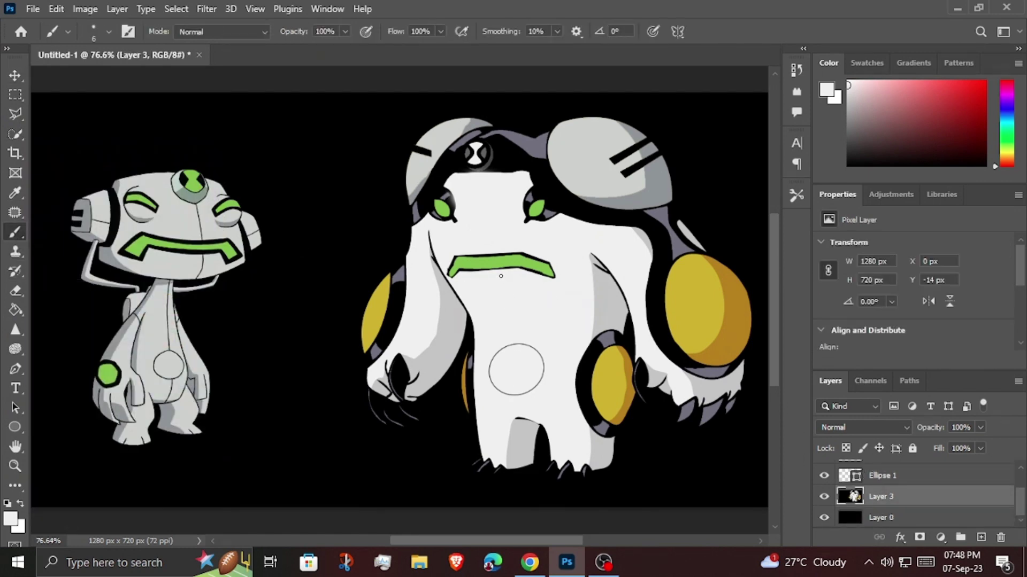
pyautogui.click(21, 504)
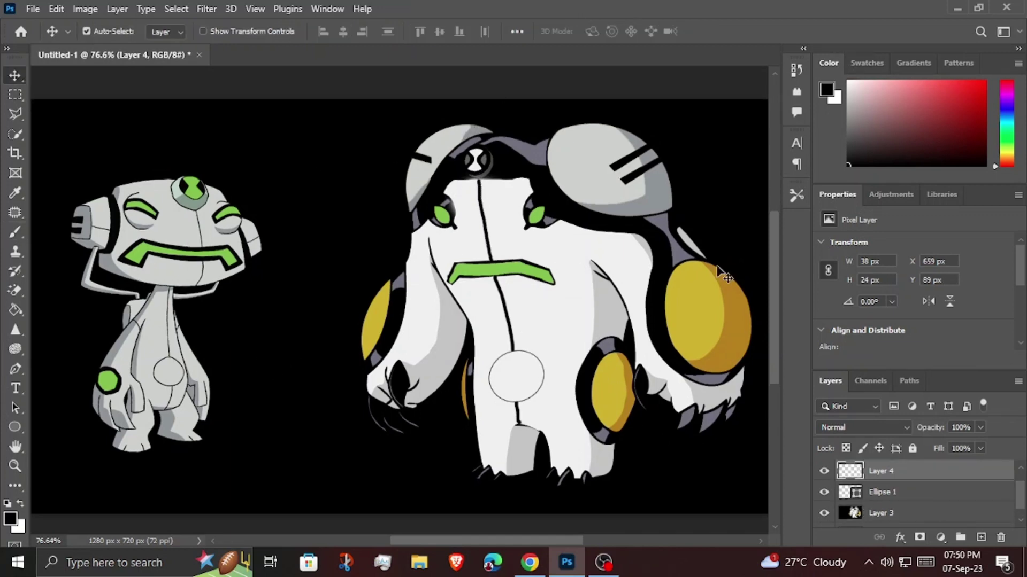
# - Sample the small alien's mouth green and fill the left arm's yellow patch with it
pyautogui.press('i')
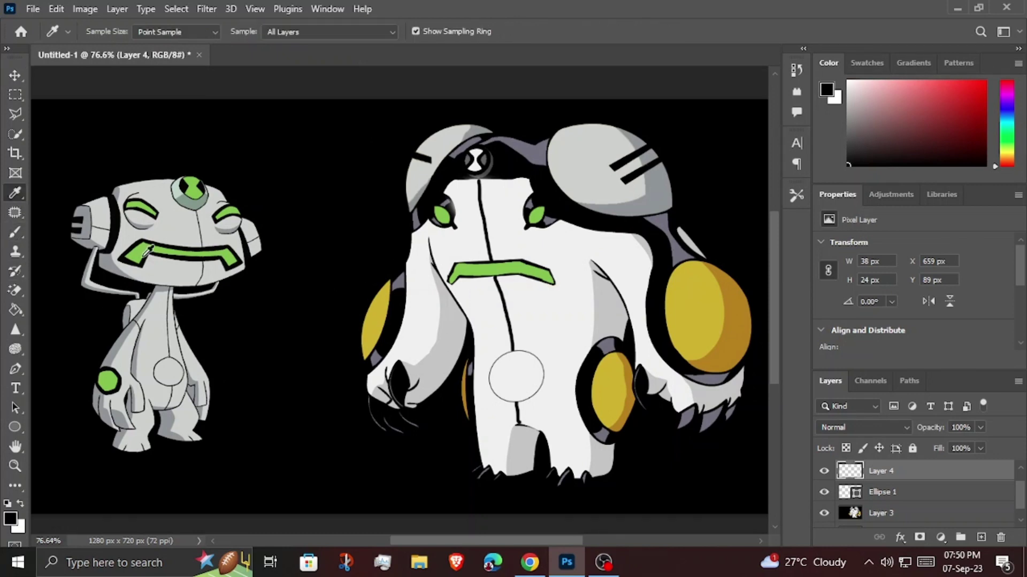
pyautogui.click(134, 254)
pyautogui.click(15, 309)
pyautogui.click(475, 412)
pyautogui.hotkey('ctrl', 'z')
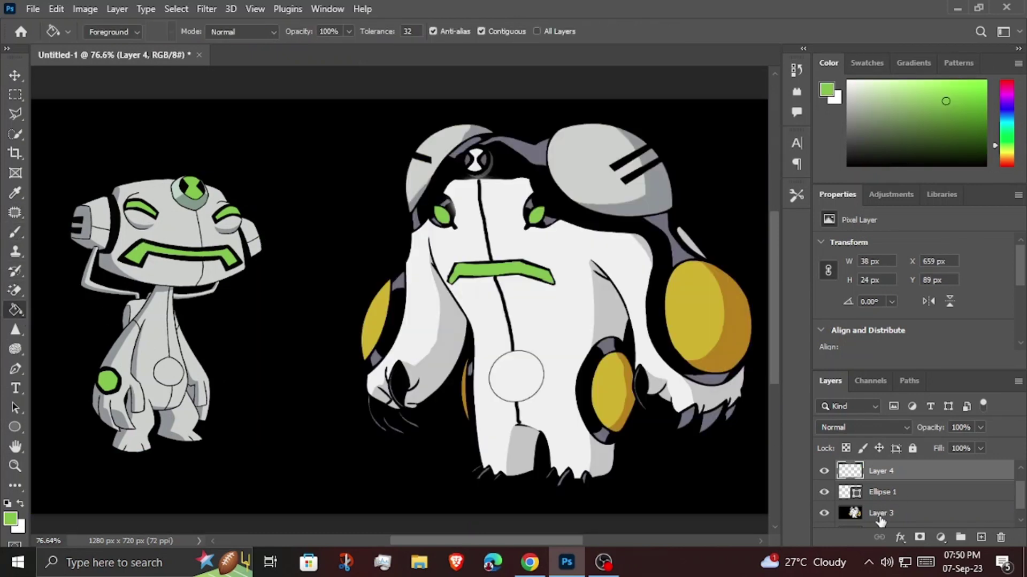
pyautogui.click(381, 337)
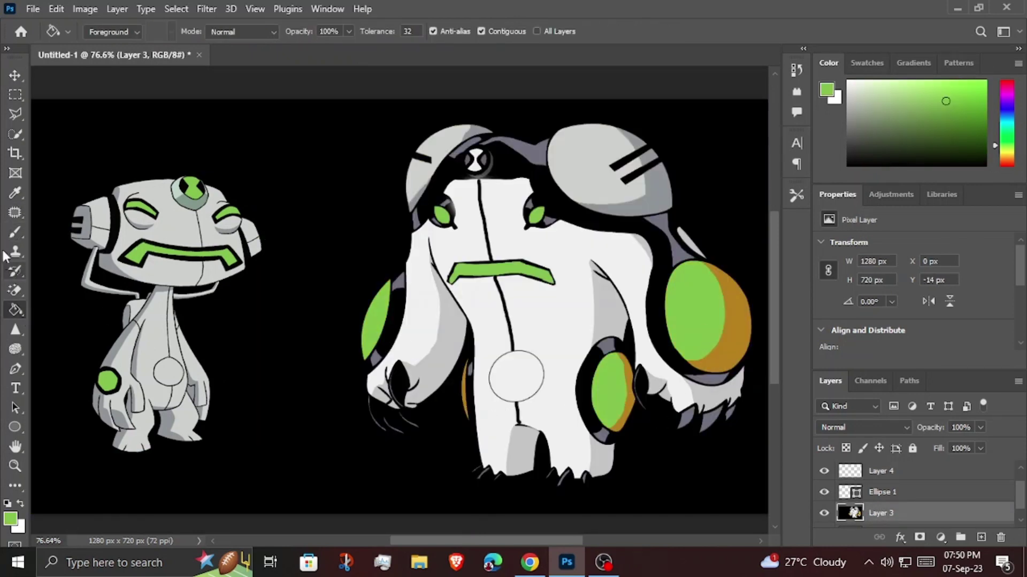
# - Adjust the green in the Color Picker and fill the right shoulder and remaining patches
pyautogui.click(15, 192)
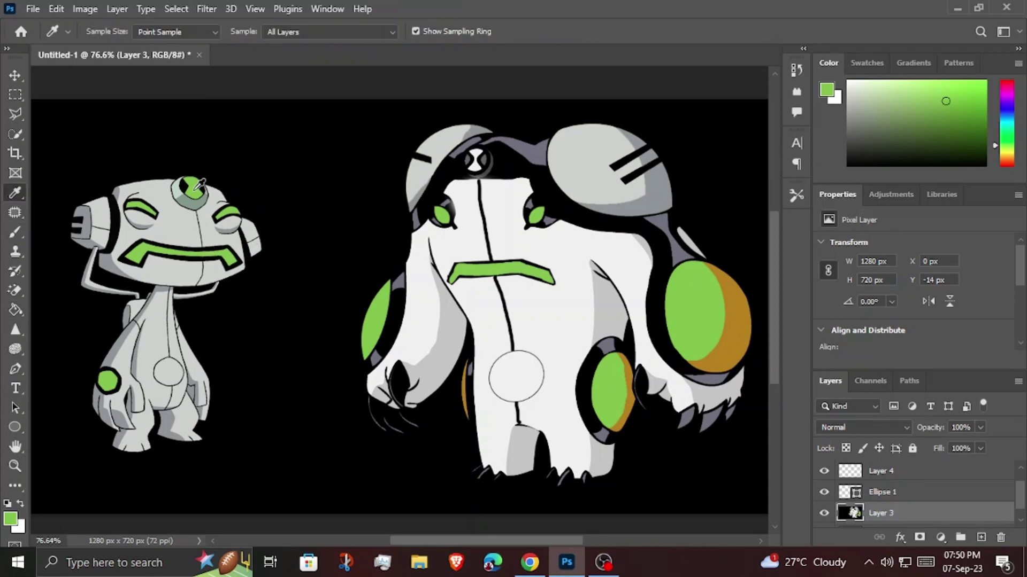
pyautogui.click(11, 518)
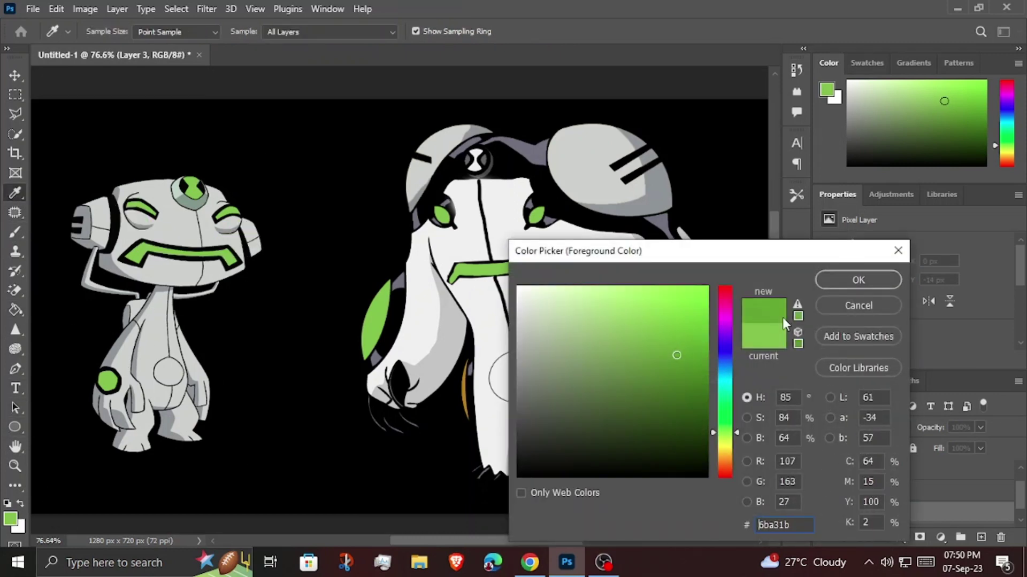
pyautogui.click(858, 279)
pyautogui.press('g')
pyautogui.click(725, 344)
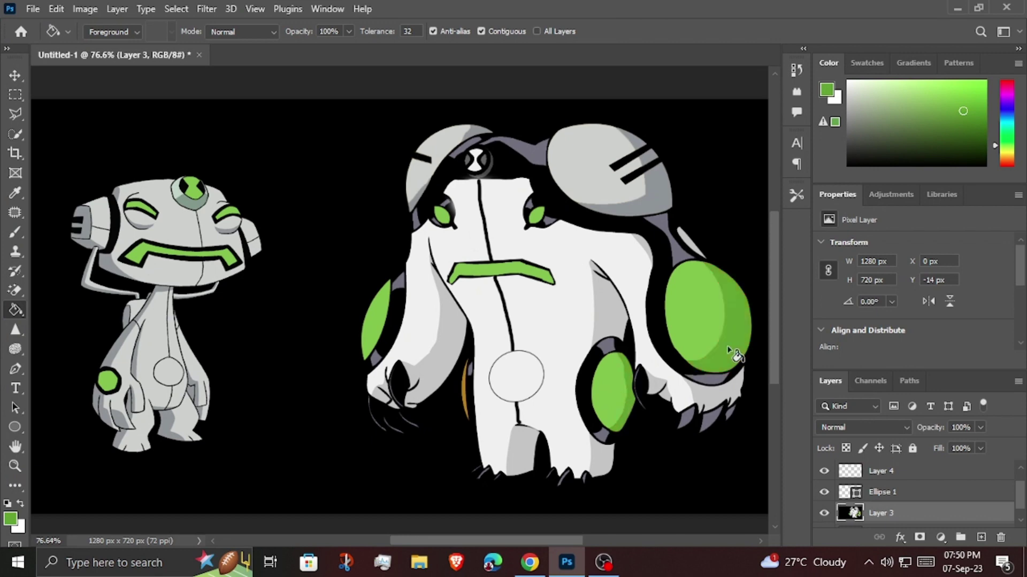
pyautogui.click(467, 401)
pyautogui.click(408, 390)
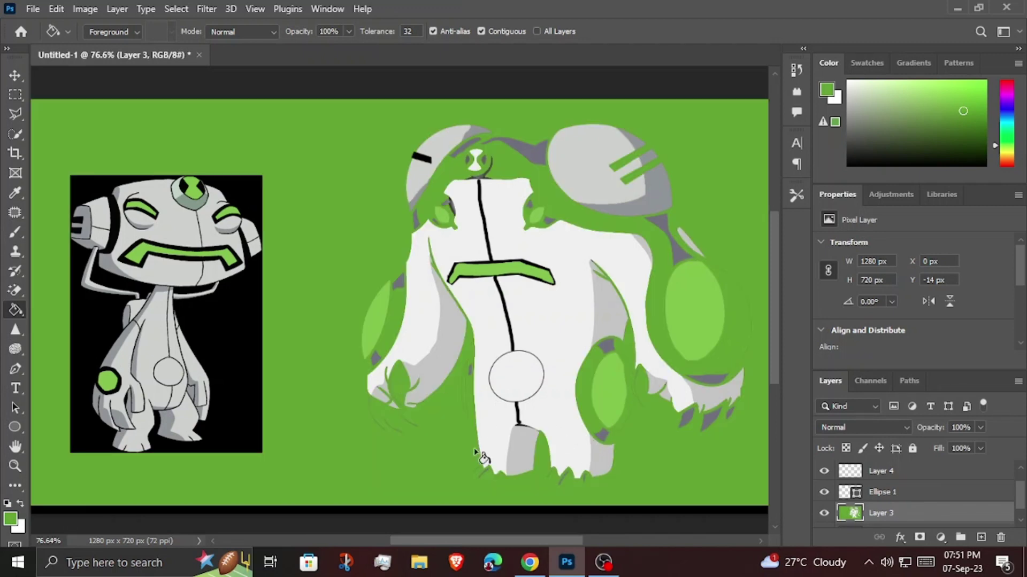
pyautogui.hotkey('ctrl', 'z')
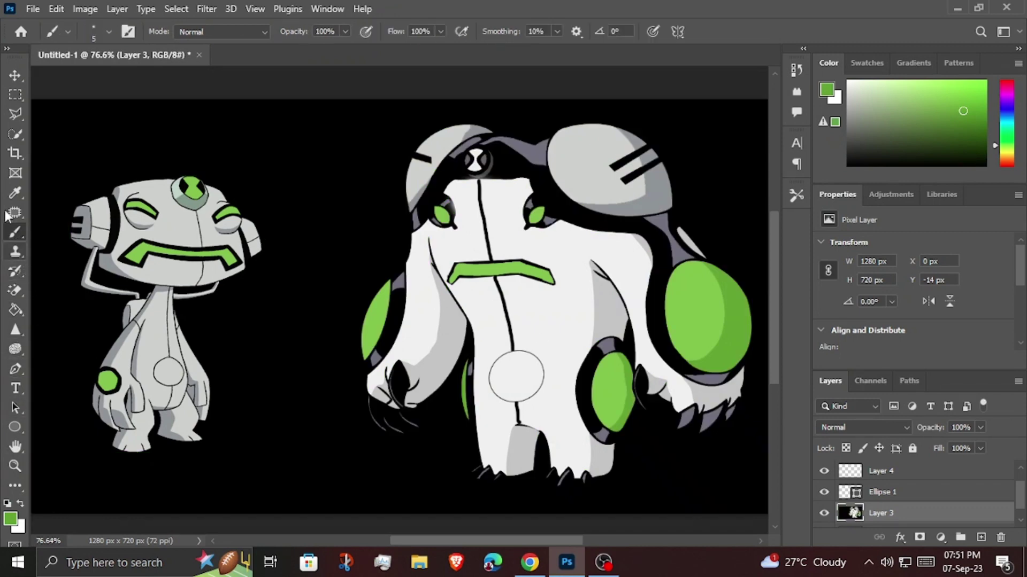
pyautogui.click(15, 193)
# - Fill the right shoulder pad and left head piece with sampled white, undoing stray fills
pyautogui.click(391, 403)
pyautogui.click(15, 310)
pyautogui.click(399, 396)
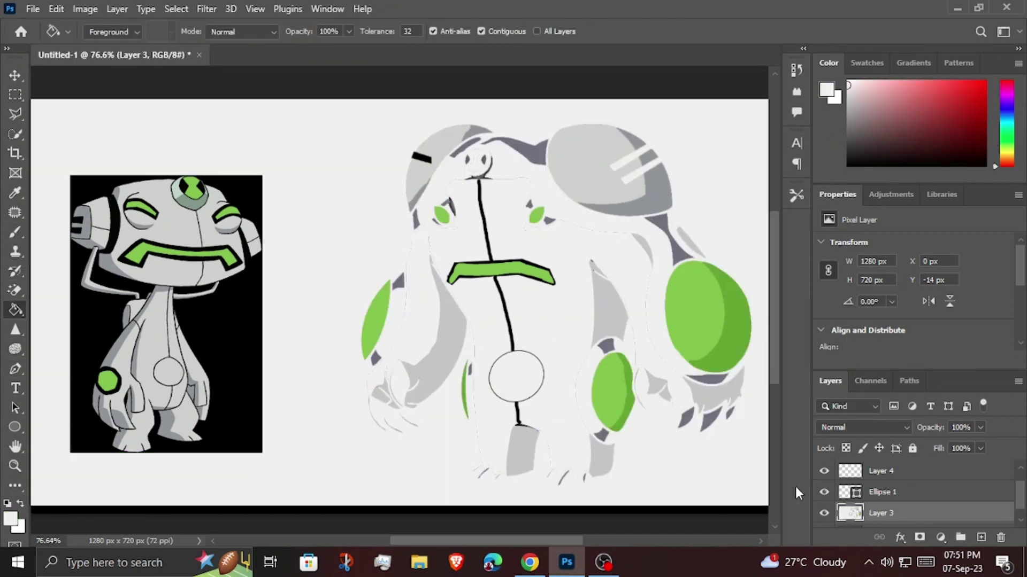
pyautogui.hotkey('ctrl', 'z')
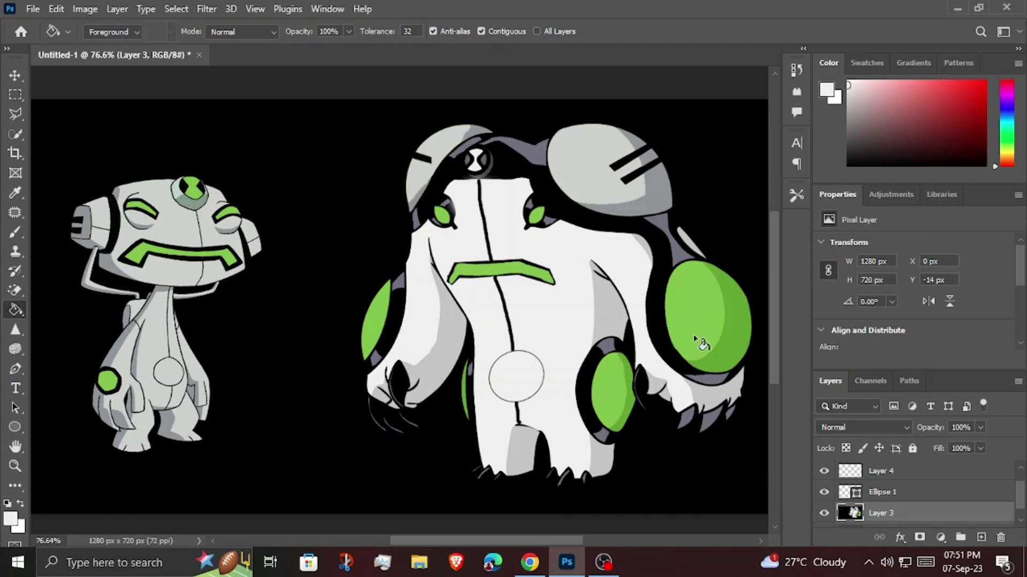
pyautogui.click(599, 166)
pyautogui.click(444, 155)
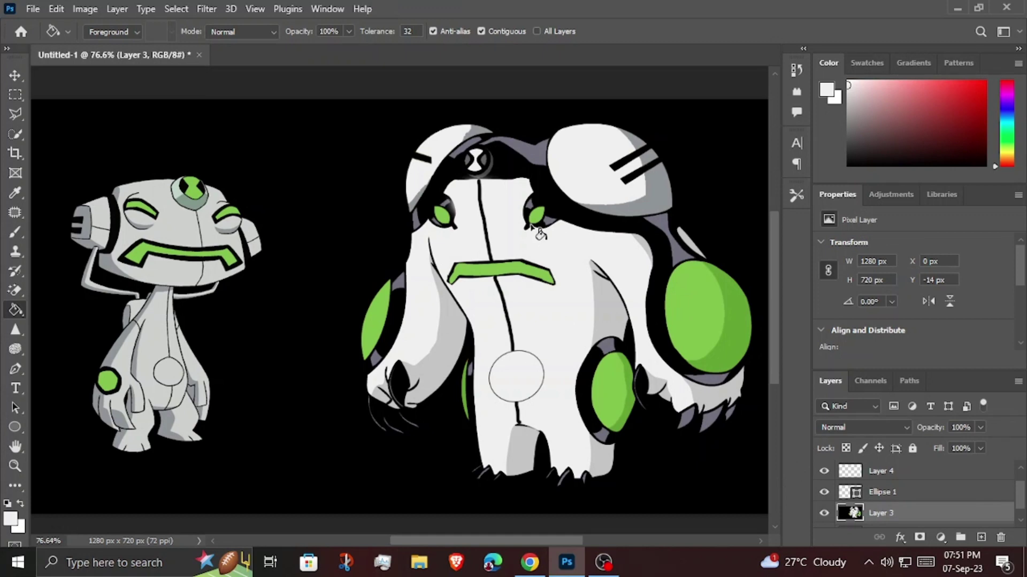
pyautogui.click(400, 308)
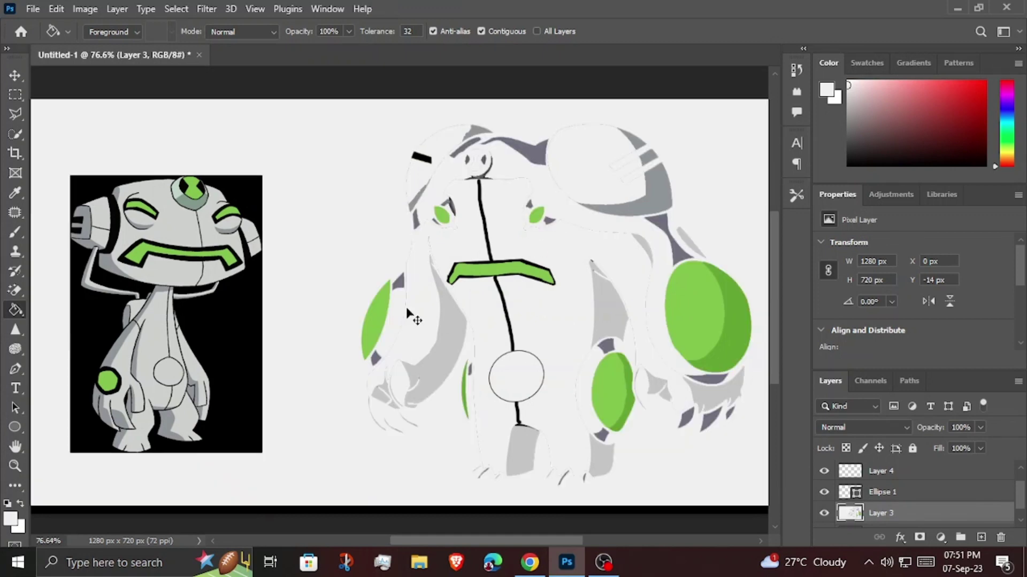
pyautogui.hotkey('ctrl', 'z')
# - Merge the visible alien artwork into a single layer
pyautogui.rightClick(883, 472)
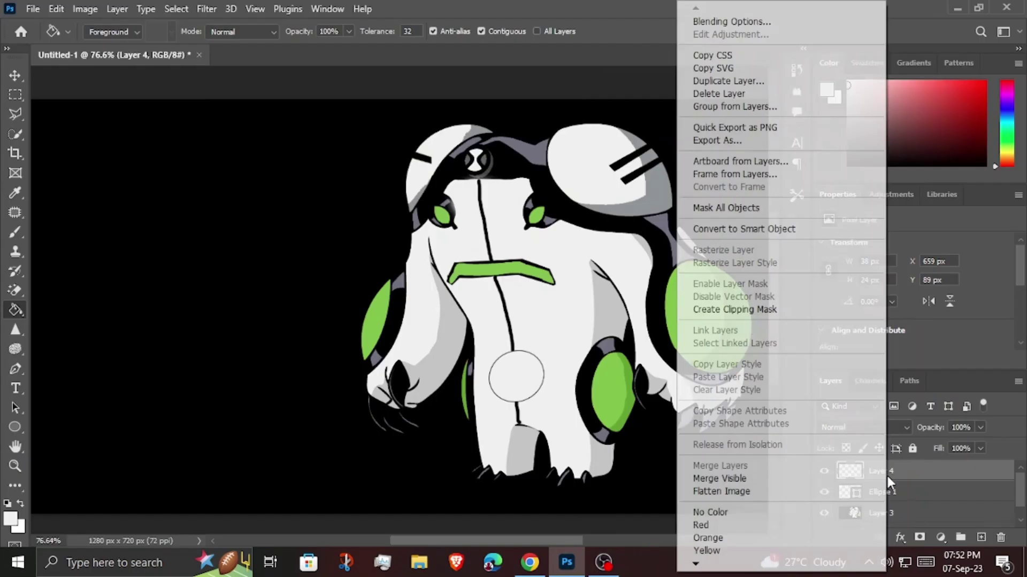
pyautogui.click(717, 478)
pyautogui.click(15, 75)
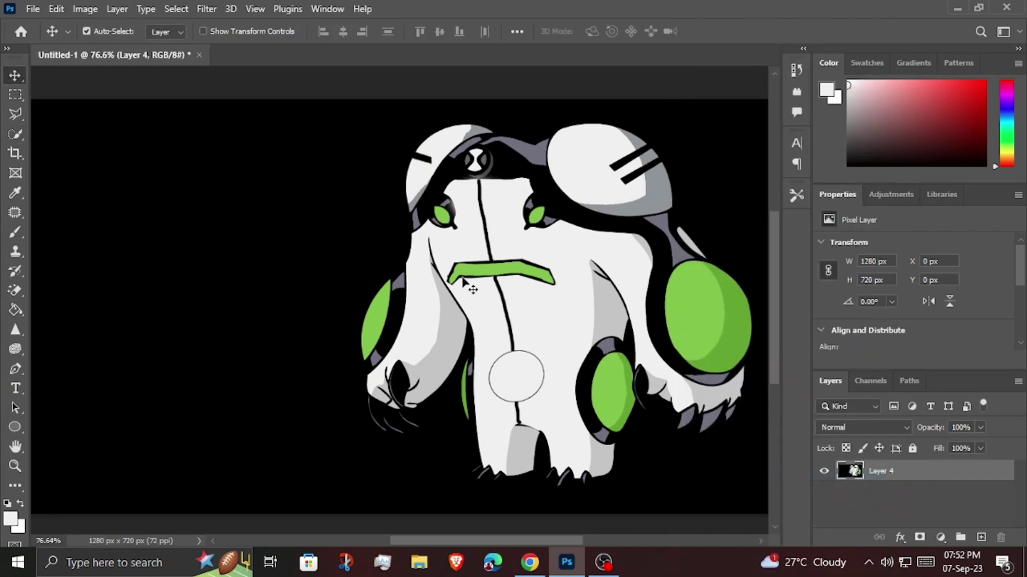
# - Add a new layer filled with solid black
pyautogui.click(981, 536)
pyautogui.click(15, 310)
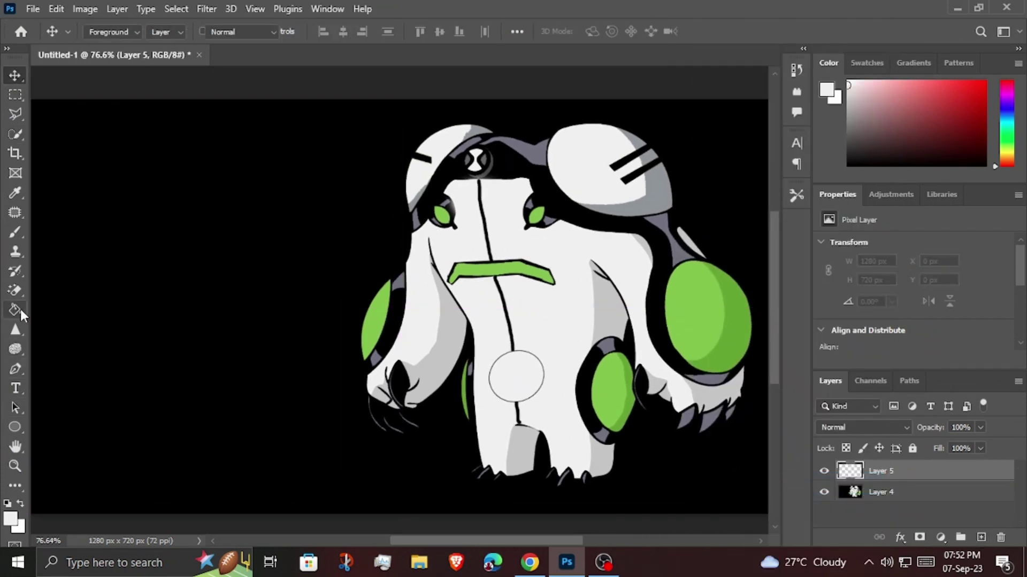
pyautogui.click(690, 484)
pyautogui.click(9, 505)
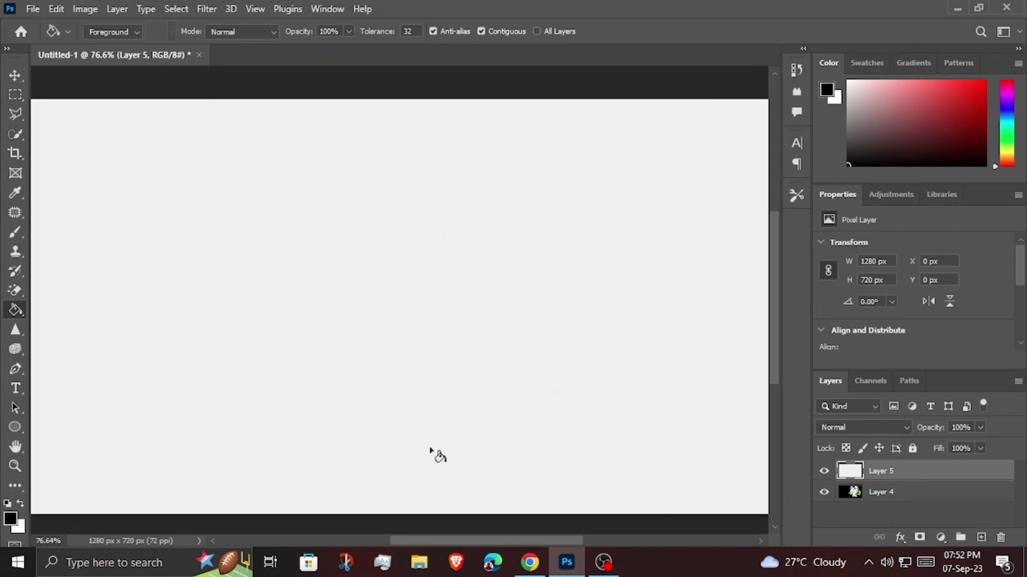
pyautogui.click(433, 454)
# - Put the alien layer above the black layer and shift the alien left
pyautogui.click(15, 75)
pyautogui.moveTo(882, 494); pyautogui.dragTo(880, 483)
pyautogui.moveTo(625, 333); pyautogui.dragTo(539, 332)
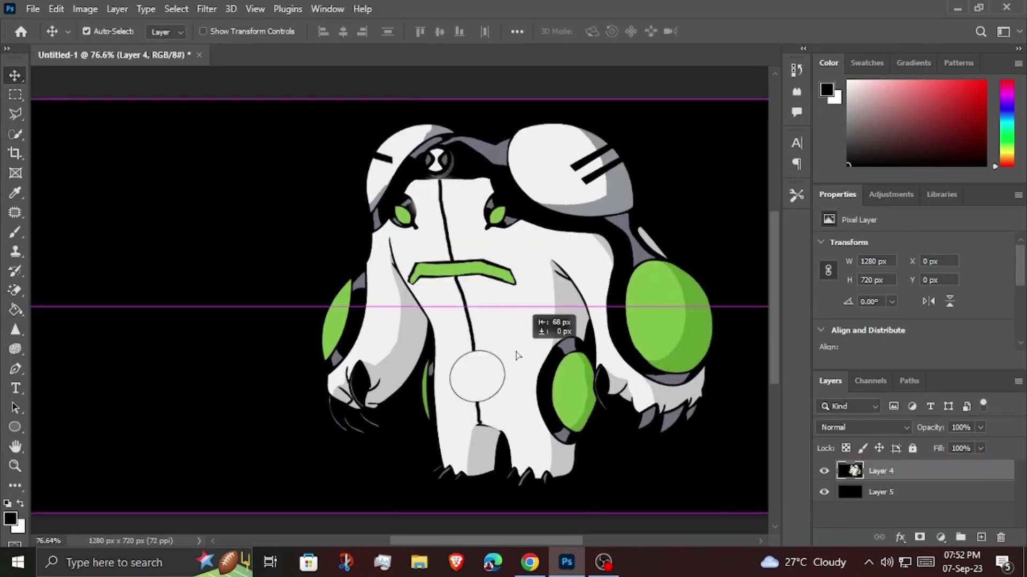